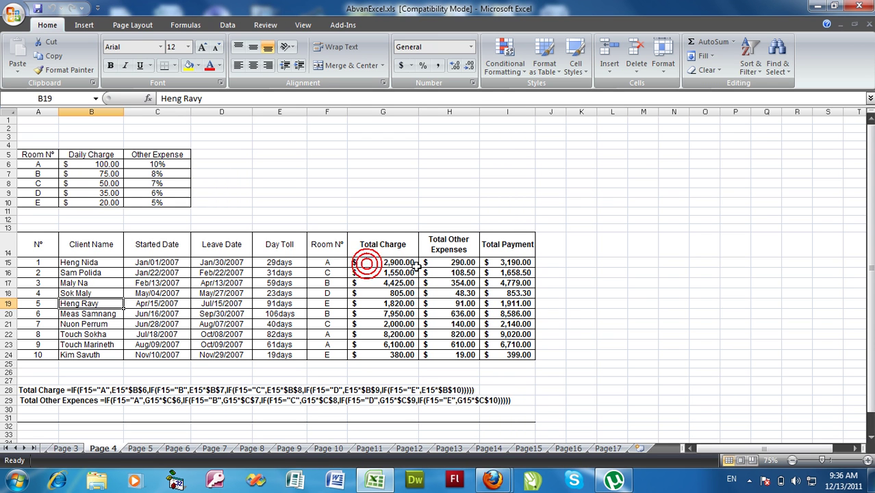
Delete the old totals in G15:I24 and the Day Toll values in E15:E24.
mouse_move(397, 262)
mouse_down()
mouse_move(495, 329)
mouse_move(506, 350)
mouse_up()
key(Delete)
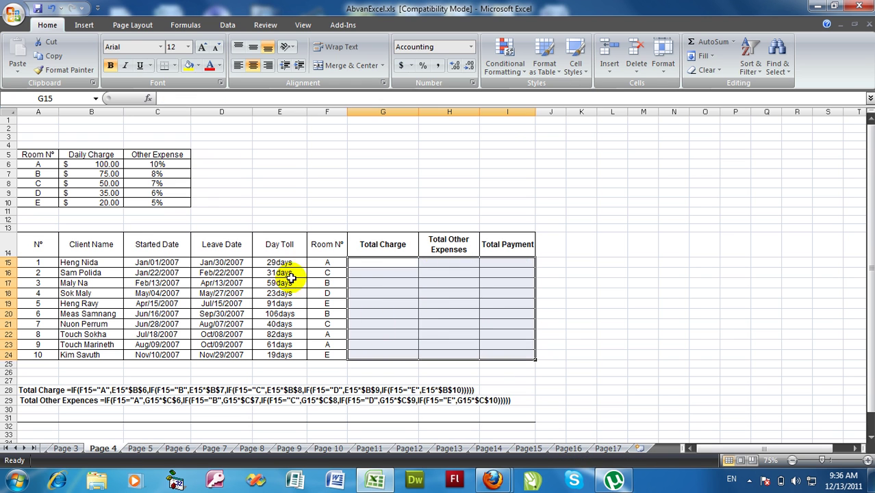
click(295, 263)
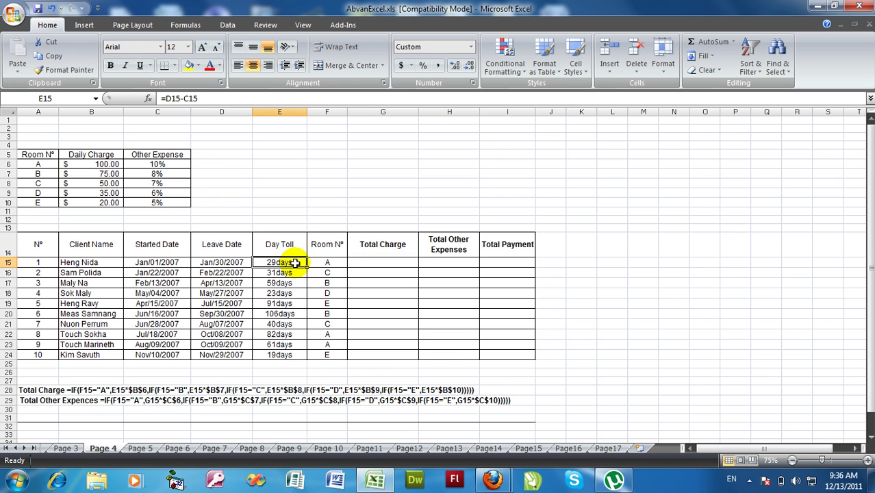
drag(295, 263, 302, 356)
key(Delete)
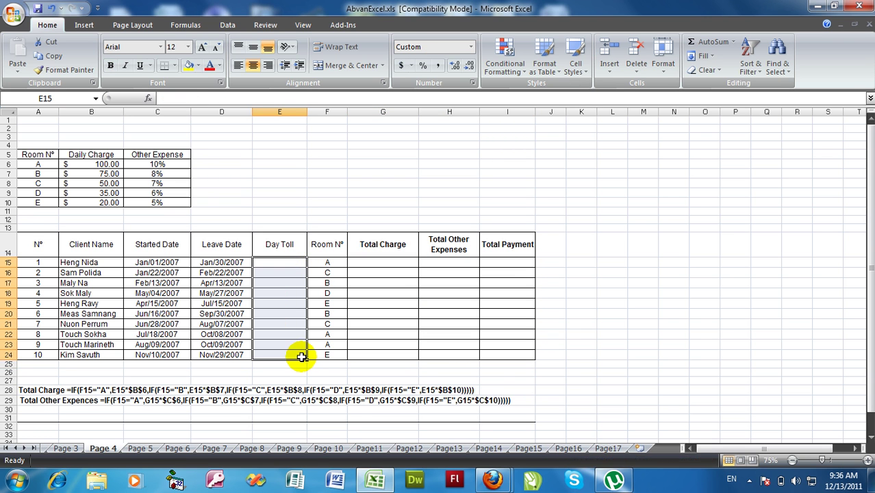
Enter =D15-C15 in E15 and fill it down to E24, showing 29days through 19days.
click(265, 265)
text(=)
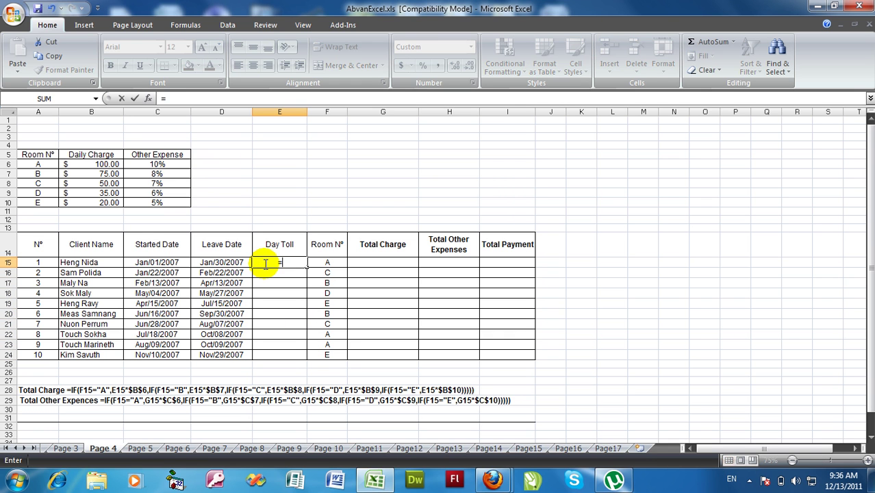
click(227, 263)
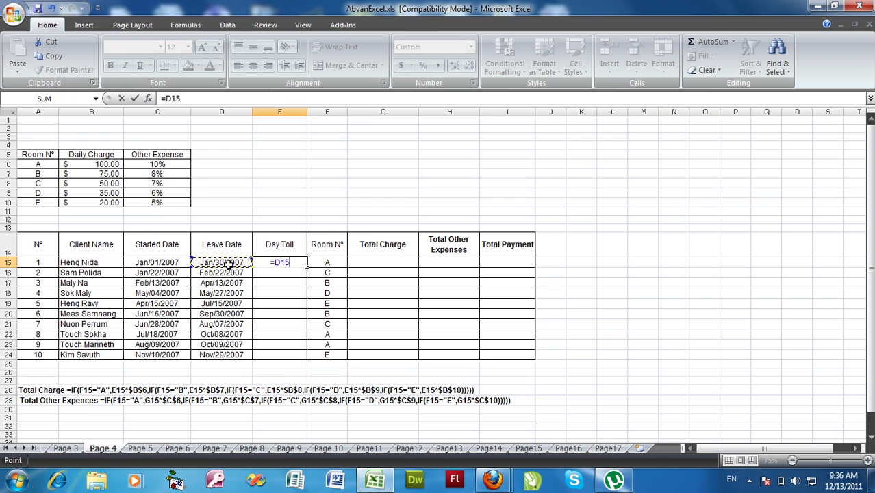
text(-)
click(160, 263)
key(Return)
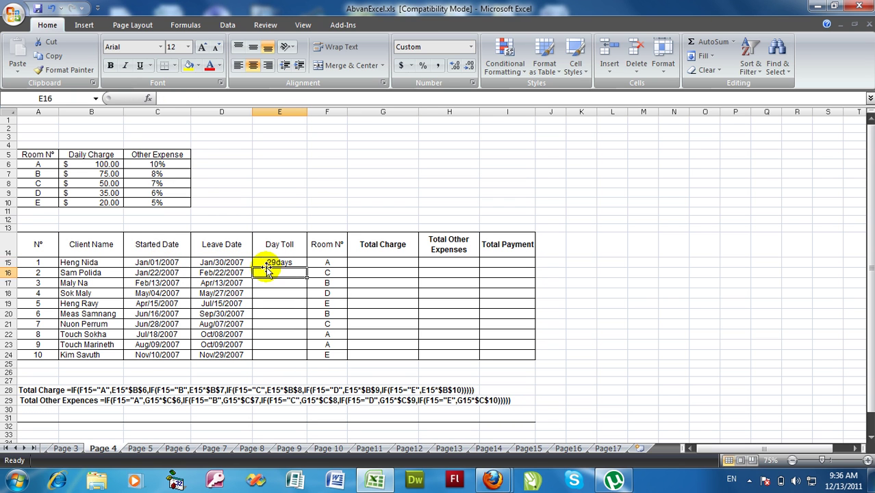
click(267, 260)
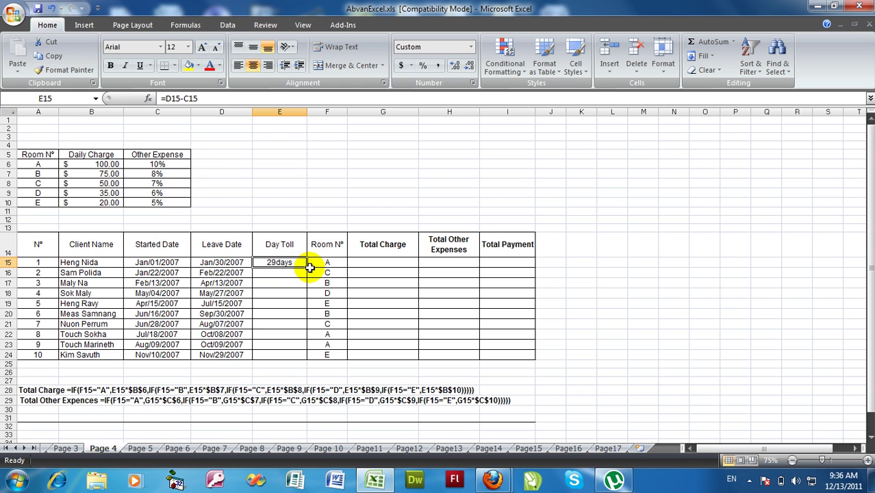
drag(308, 268, 309, 360)
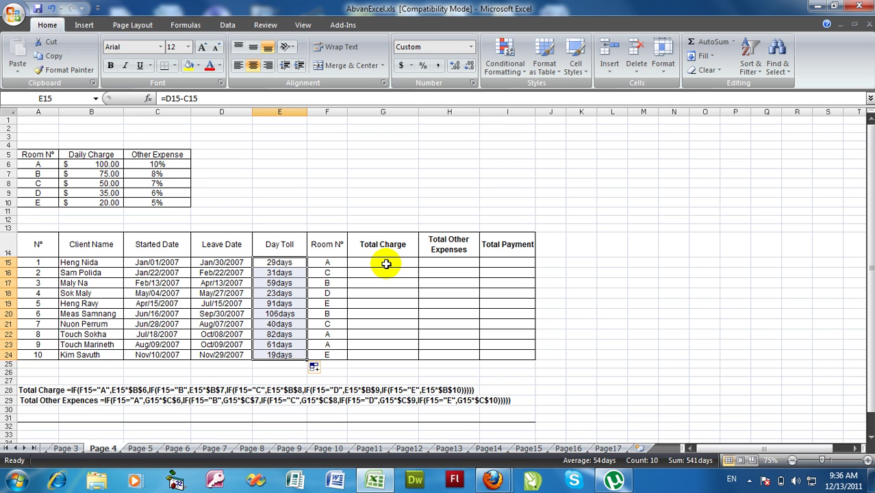
click(386, 265)
Left-align the empty total cells G15:I24.
text(=)
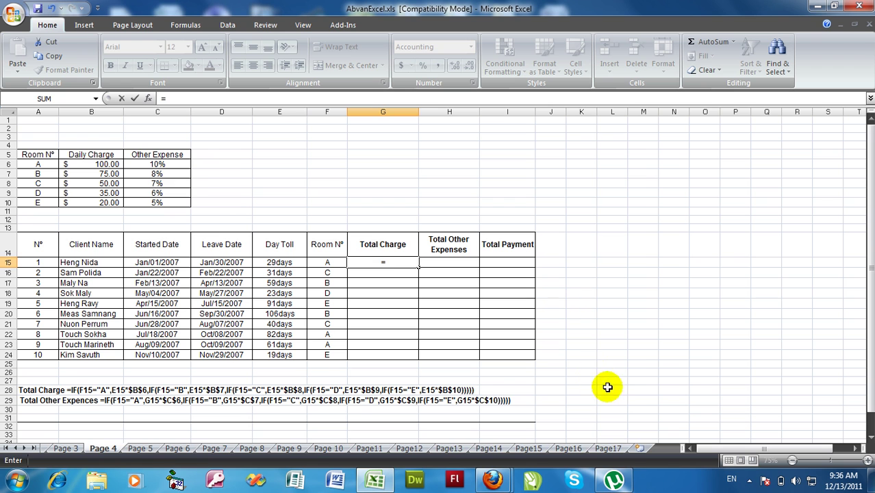
key(Escape)
drag(372, 260, 484, 352)
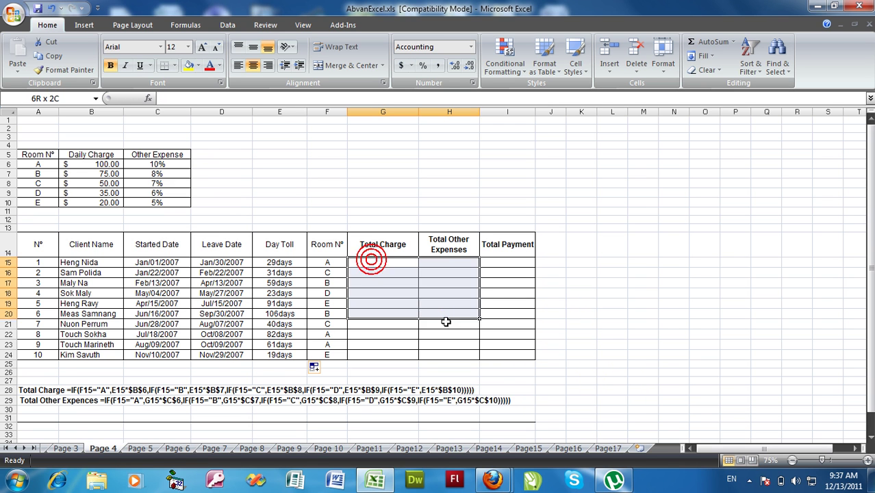
click(237, 65)
Start G15's Total Charge formula as =if(F15="A",E15*$B$6.
click(361, 262)
text(=if)
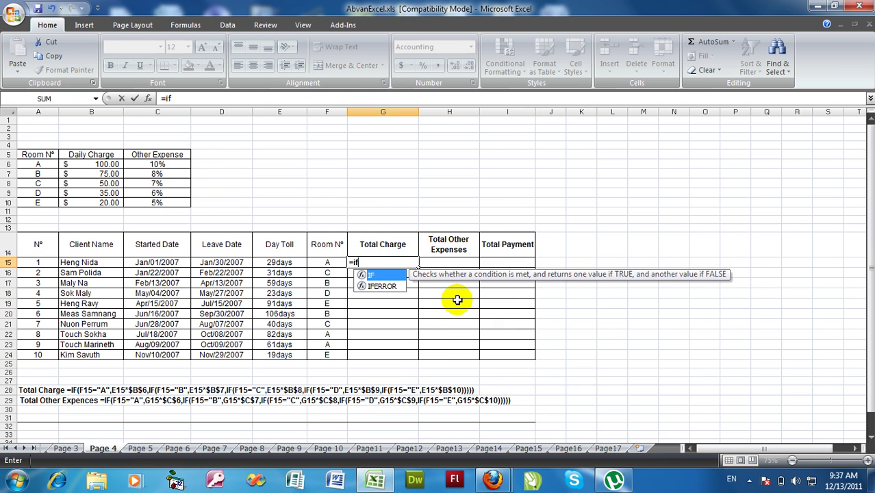
text(()
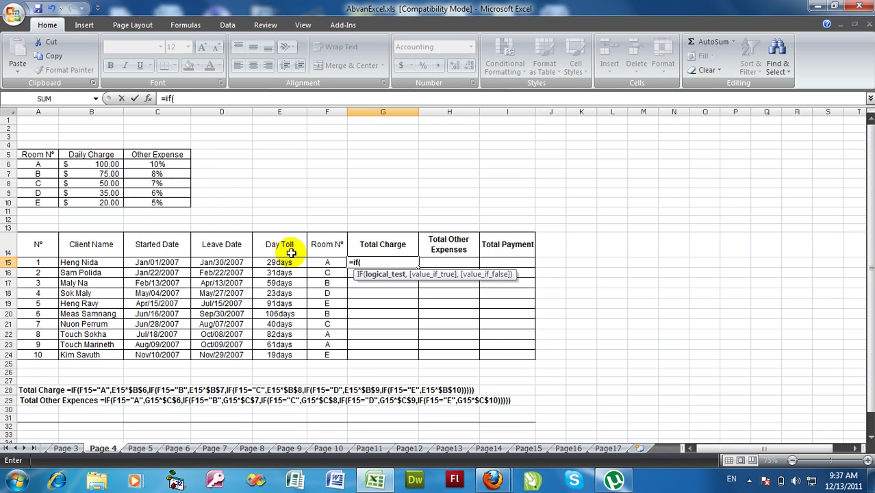
click(316, 262)
text(=)
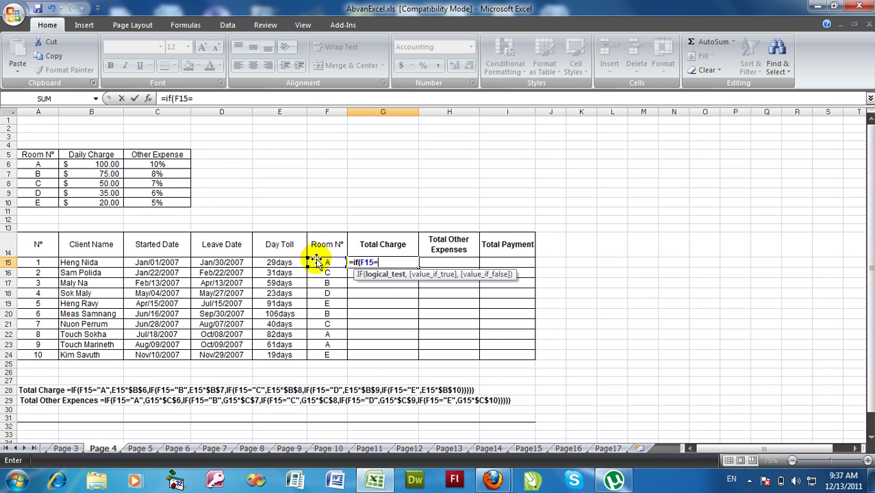
text("A",E15*)
click(106, 165)
key(F4)
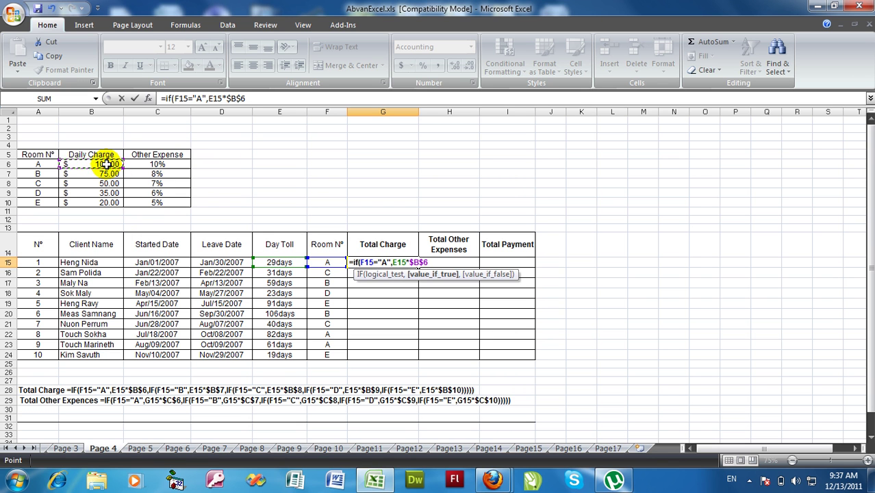
Add the room B and C cases to G15's formula, using E15*$B$7 and E15*$B$8.
text(,if(F15)
text(=")
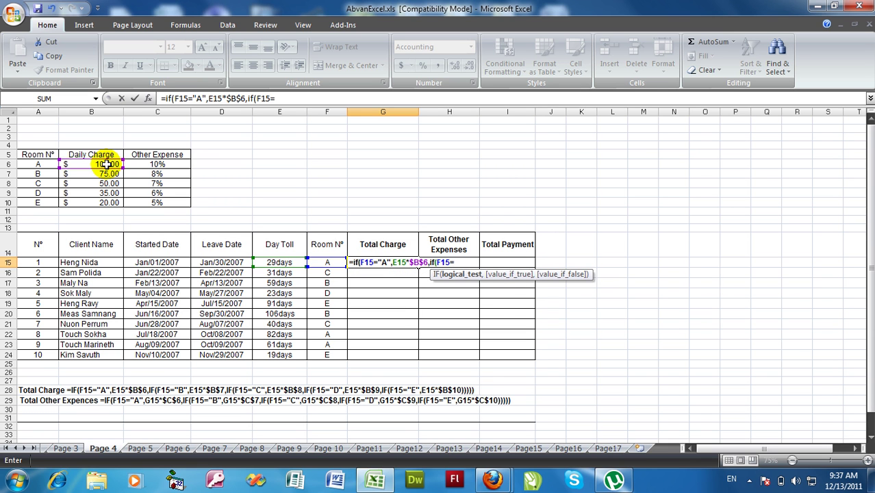
text(B")
text(,)
key(Left)
key(Left)
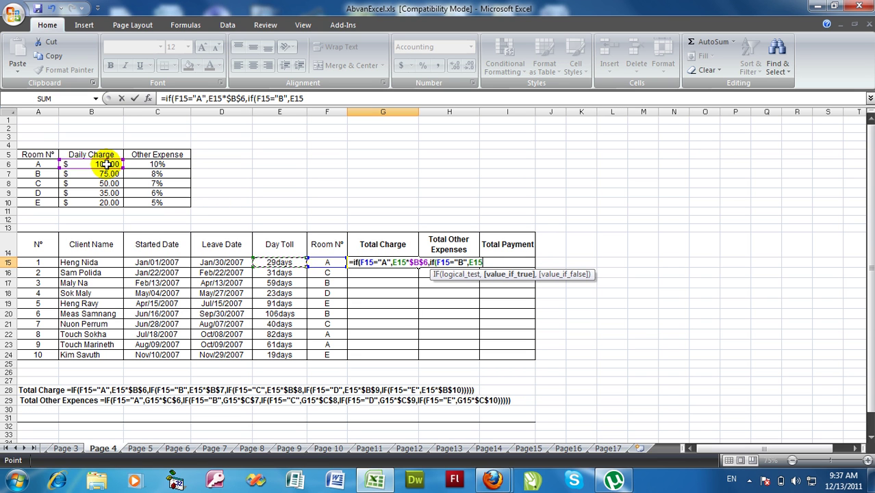
click(103, 175)
key(F4)
text(,if()
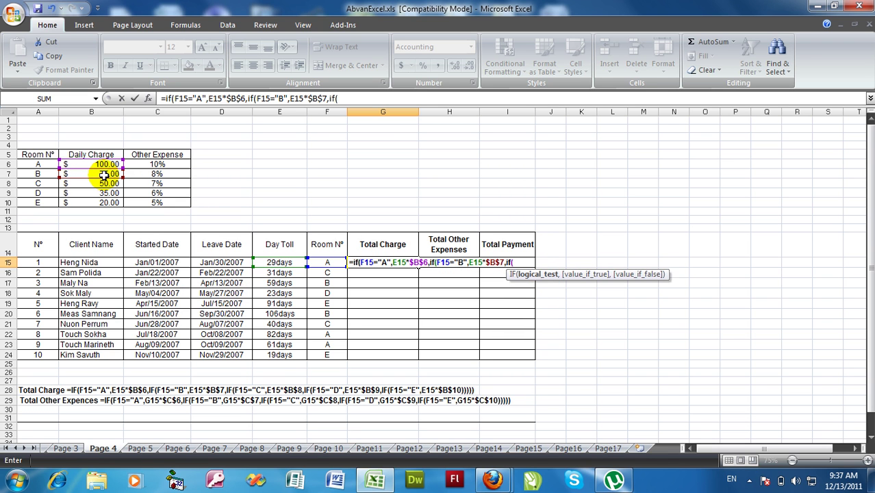
text(F15="C",)
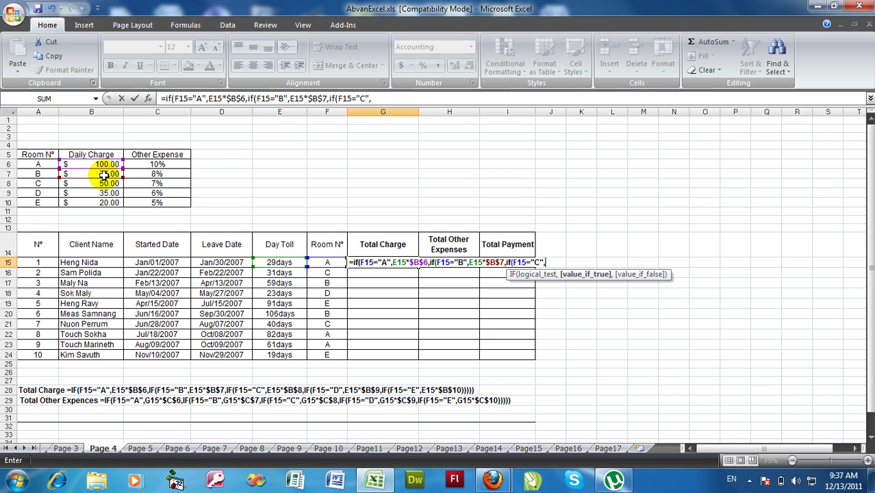
text(E15*)
click(107, 184)
key(F4)
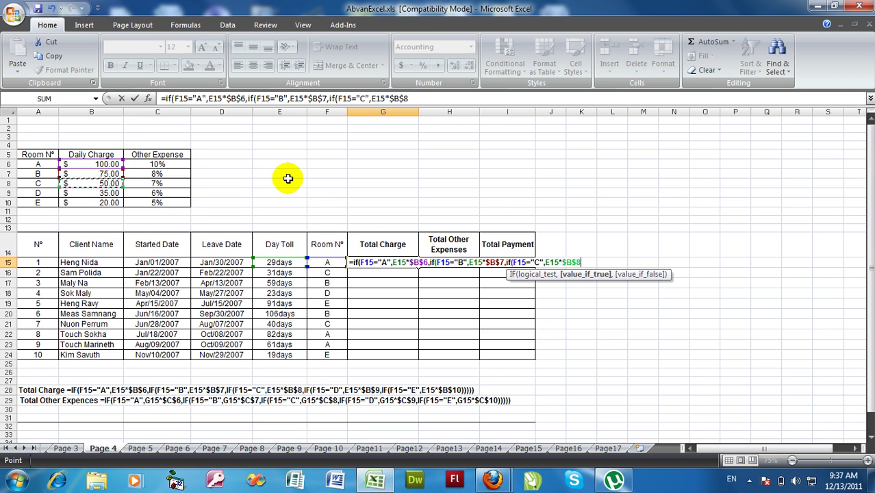
text(,if)
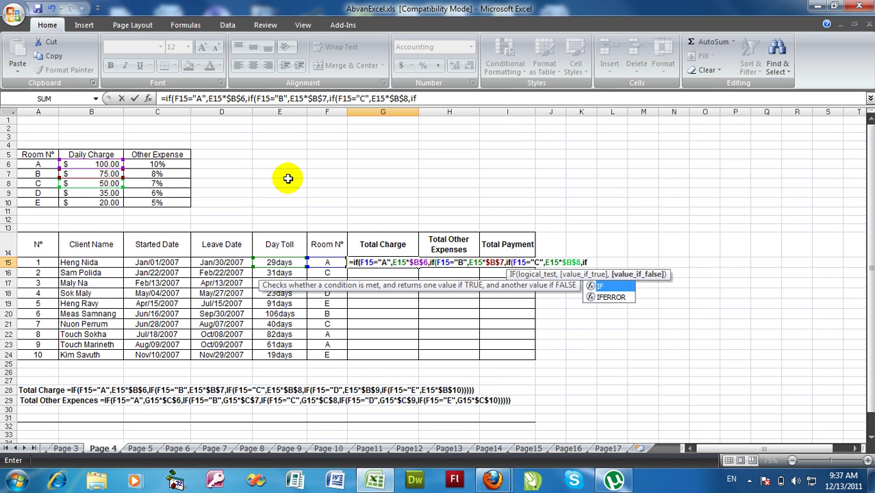
text(()
key(Left)
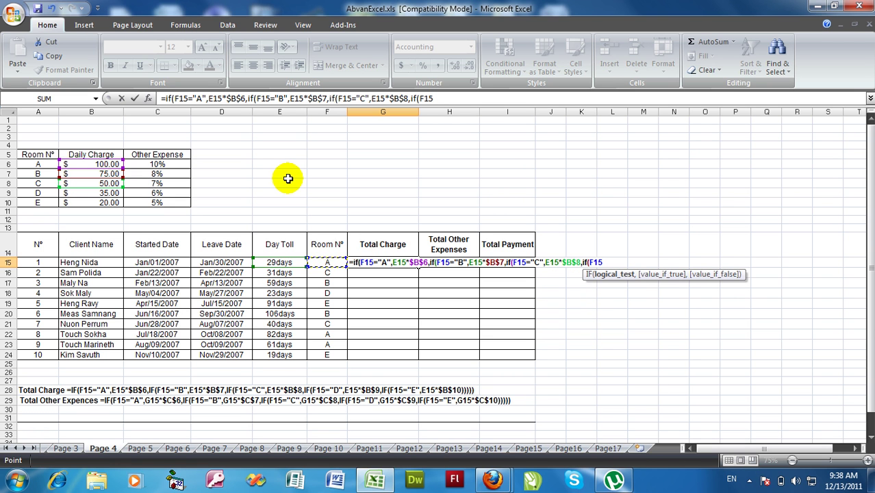
Add the room D case, E15*$B$9, to G15's formula and begin the next IF.
text(=")
text(D")
text(,E15*)
click(113, 194)
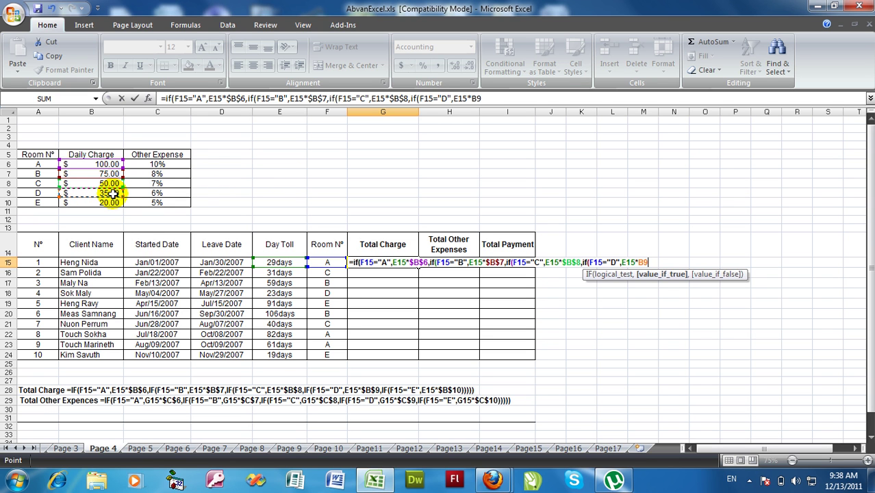
key(F4)
text($B$9,)
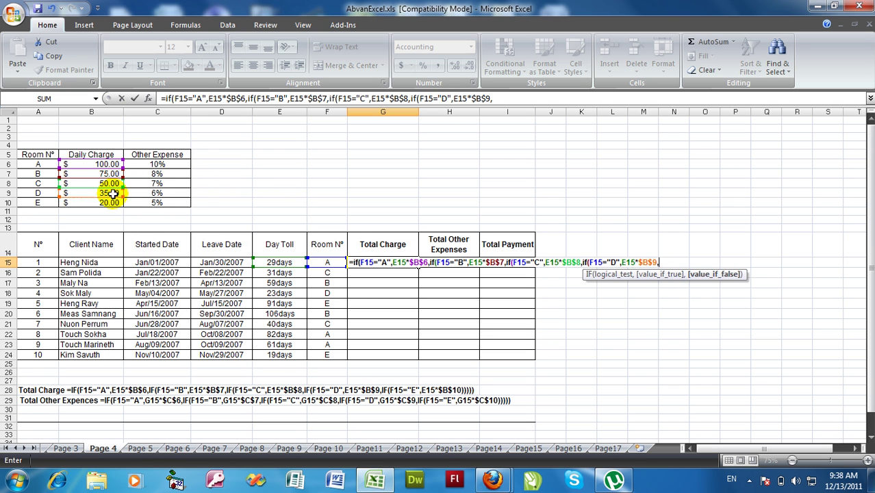
text(if()
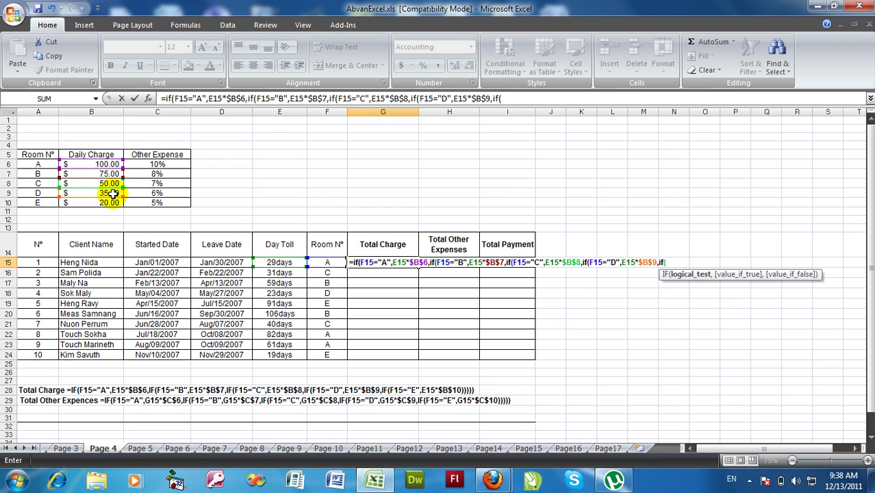
key(Left)
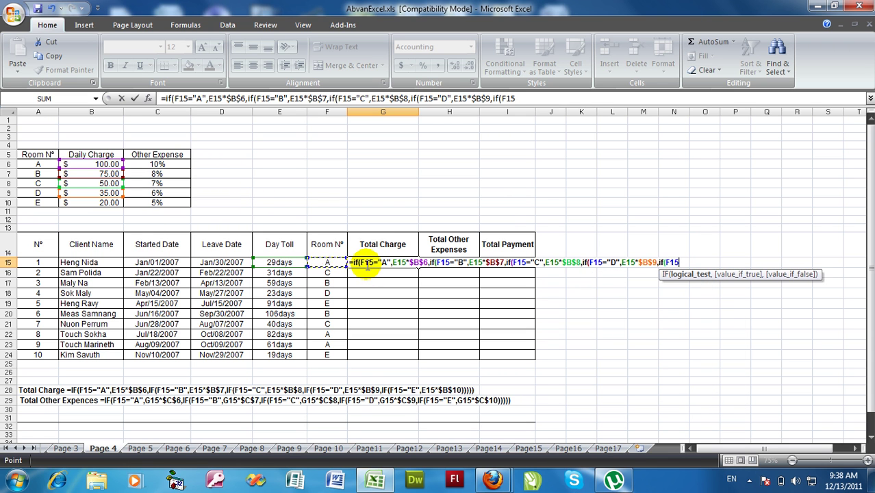
Add the room E case, E15*$B$10, then close all parentheses and commit the formula.
text(=")
text(E")
text(,)
key(Left)
key(Left)
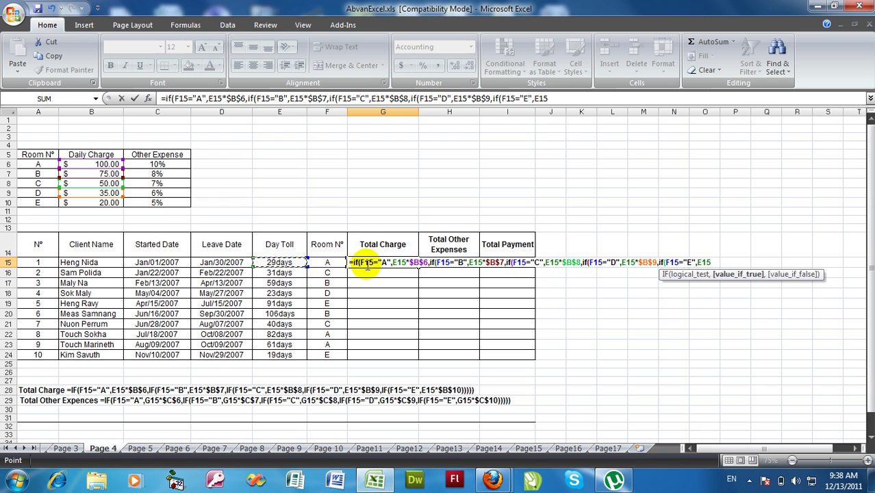
text(*)
click(103, 203)
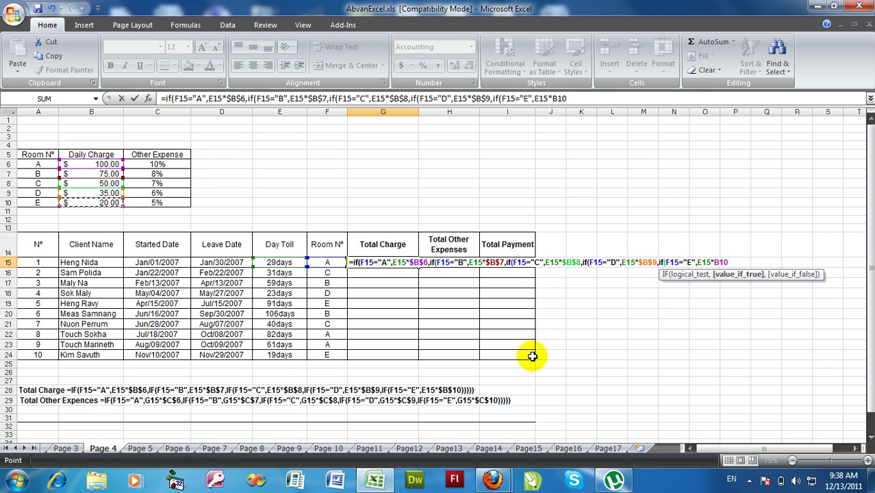
key(F4)
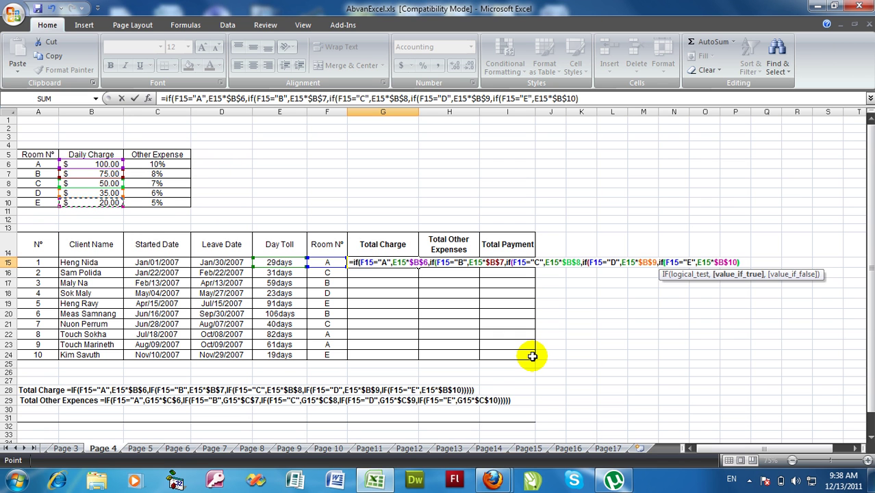
text())))))
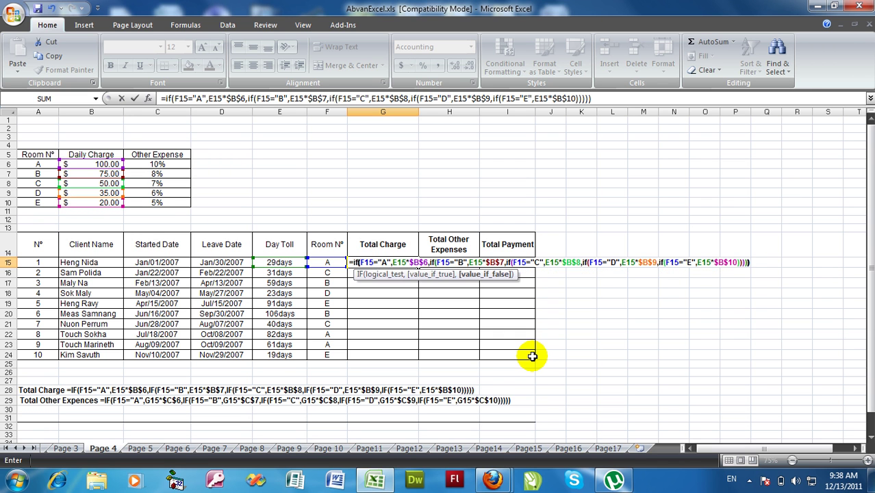
key(Return)
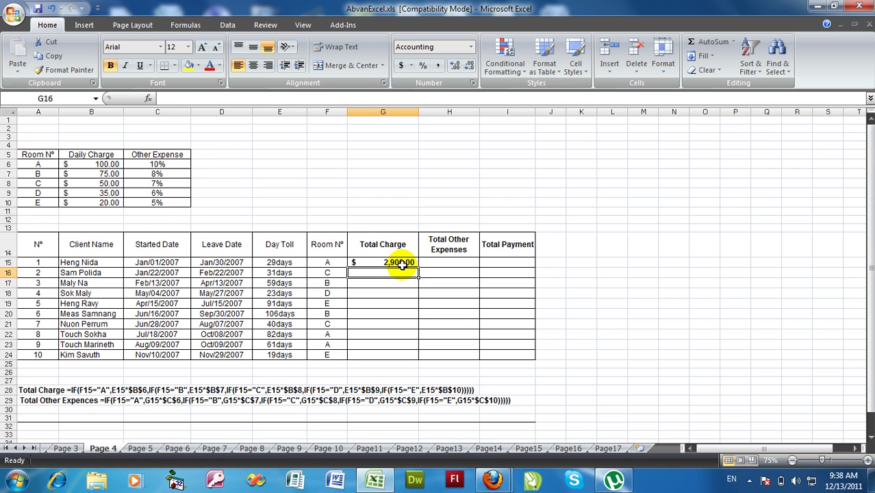
Fill the Total Charge formula down G15:G24, showing $2,900.00 through $380.00.
click(402, 264)
drag(417, 267, 424, 361)
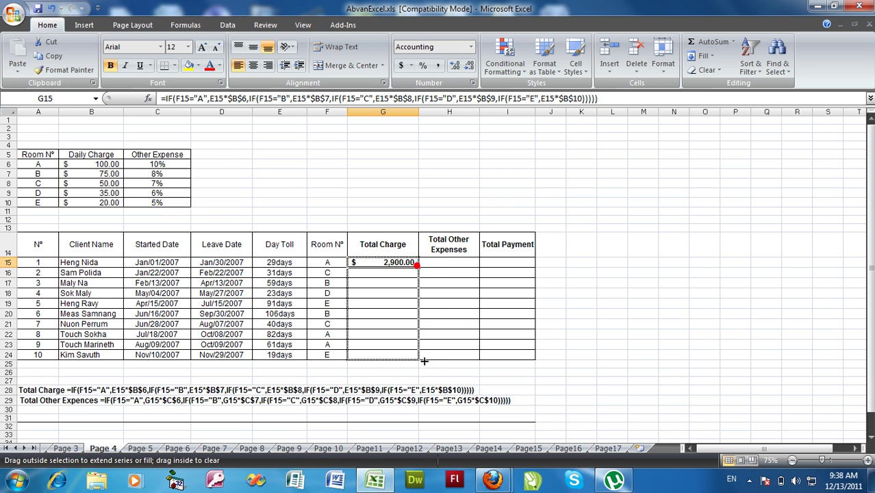
click(455, 263)
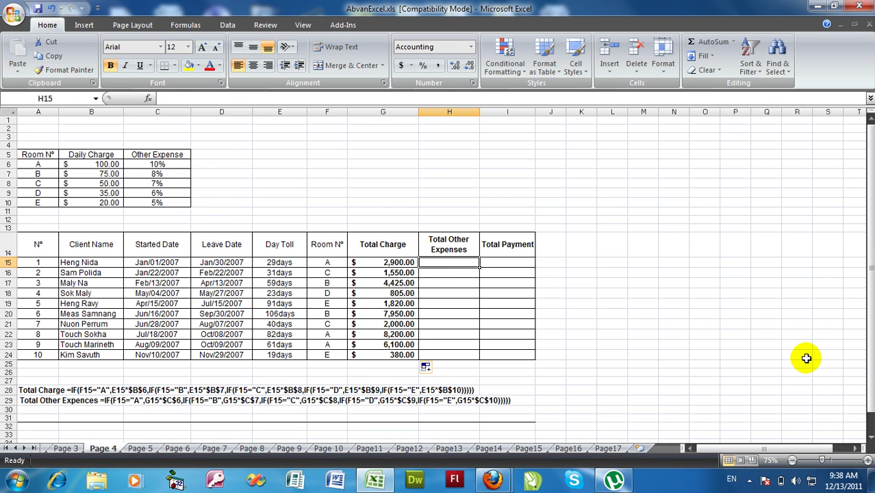
Start H15's Total Other Expenses formula with the room A case, G15*$C$6.
text(=)
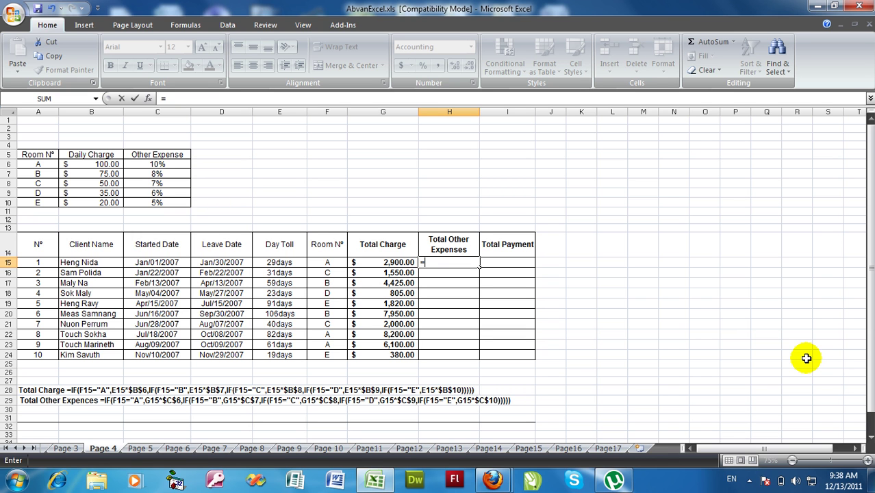
text(if()
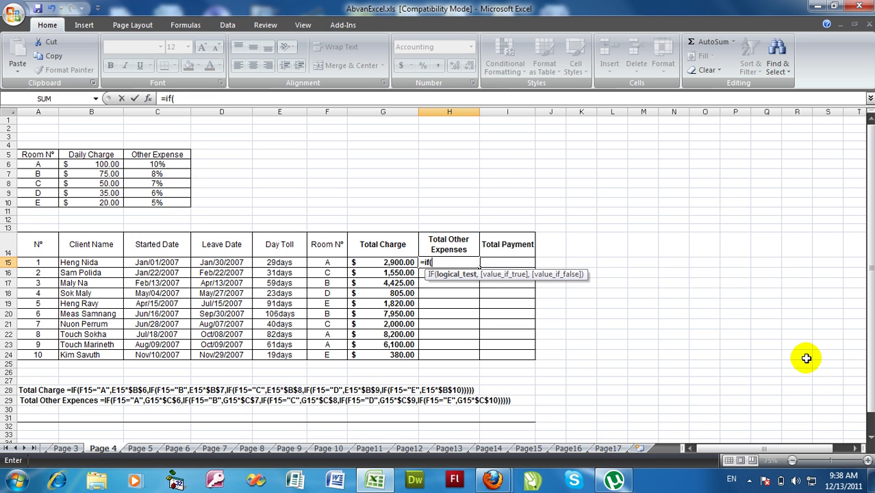
text(F15)
text(=)
key(shift+space)
key(BackSpace)
key(BackSpace)
key(BackSpace)
key(BackSpace)
key(BackSpace)
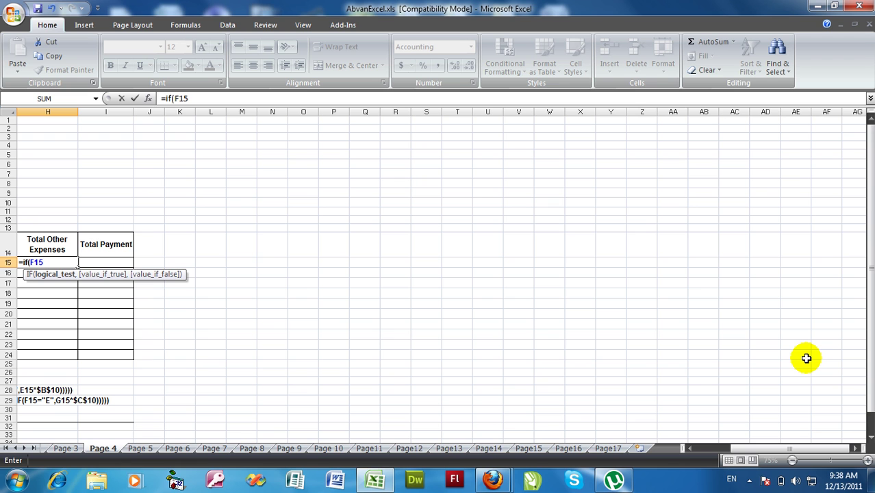
text(A",)
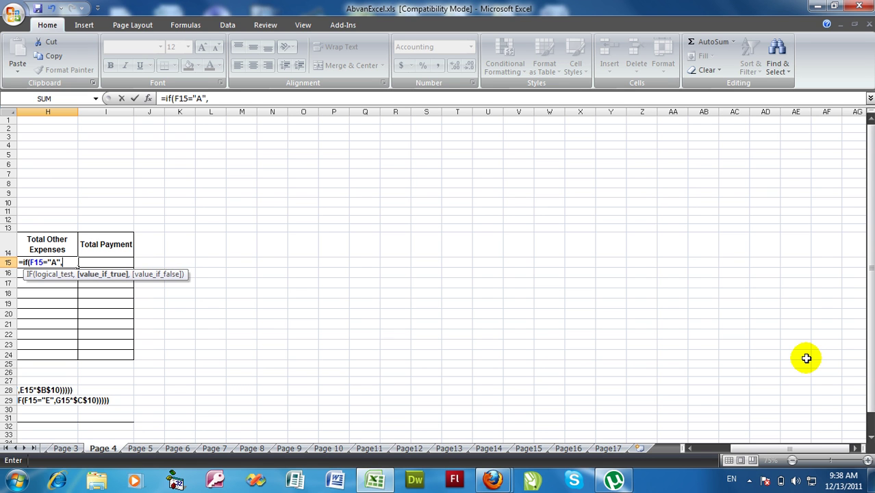
key(Left)
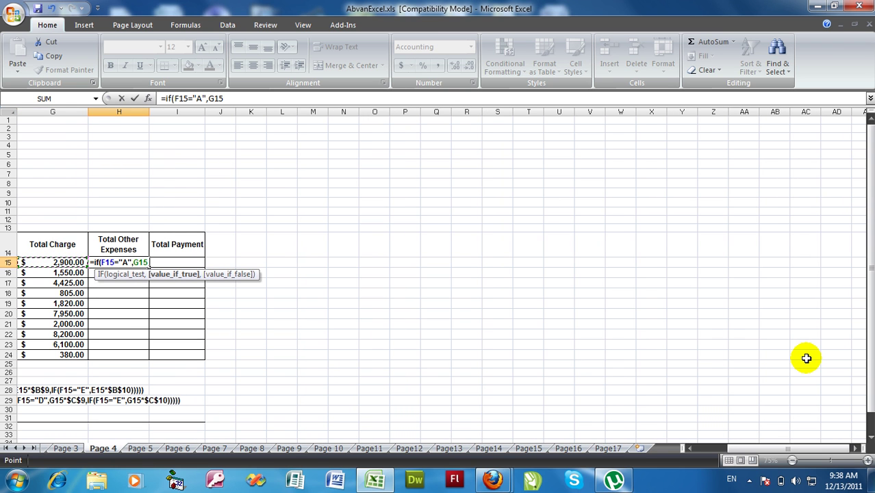
text(*)
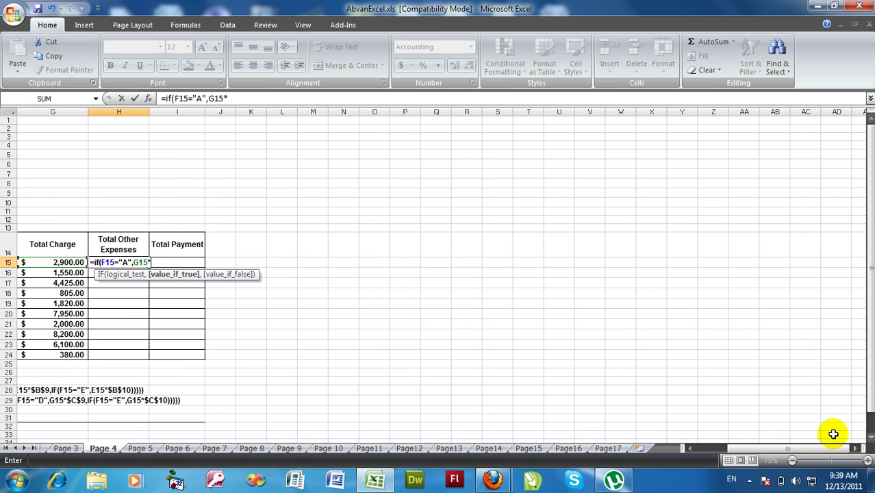
drag(834, 448, 808, 448)
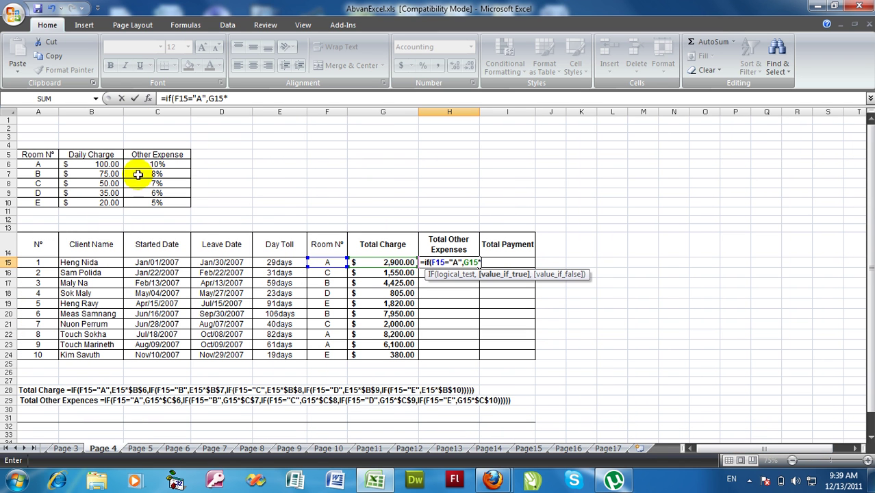
click(178, 164)
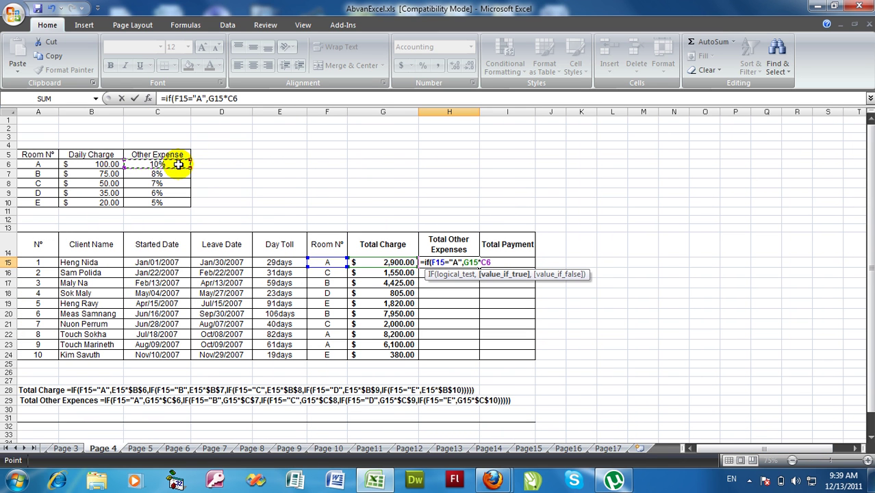
key(F4)
Add the room B case, if(F15="B",G15*$C$7, to H15's formula.
text($C$6,if()
key(Left)
key(Left)
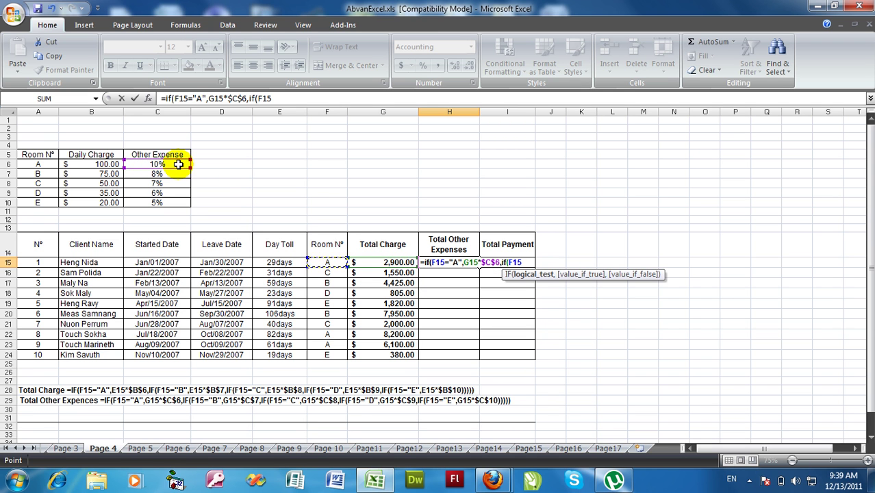
text(=)
key(shift+space)
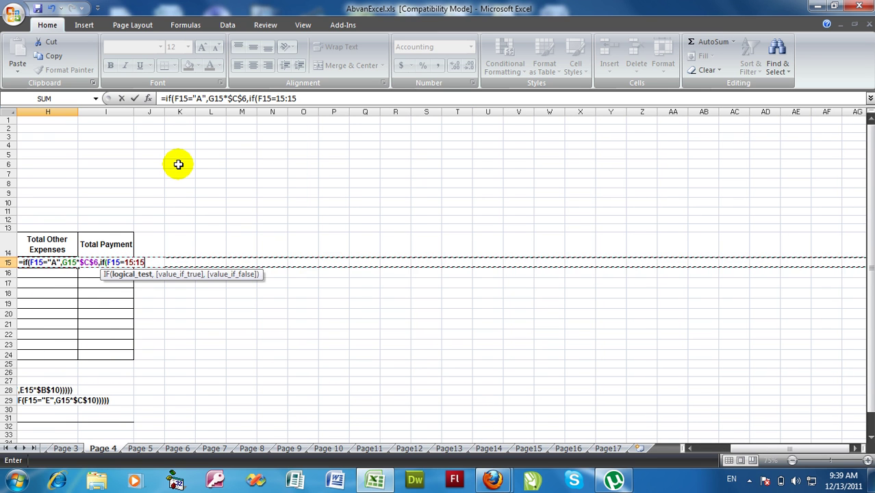
key(BackSpace)
key(BackSpace)
key(BackSpace)
key(BackSpace)
key(BackSpace)
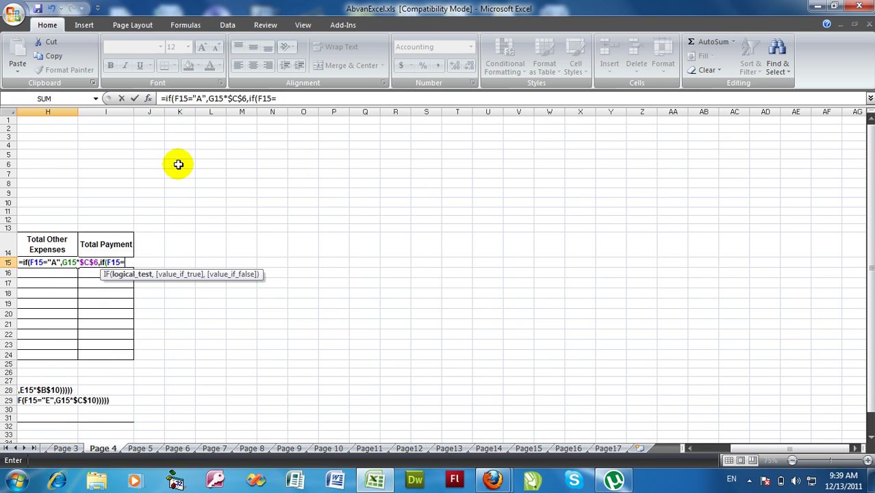
key(shift+space)
key(BackSpace)
key(BackSpace)
key(BackSpace)
key(BackSpace)
key(BackSpace)
text(B")
text(,)
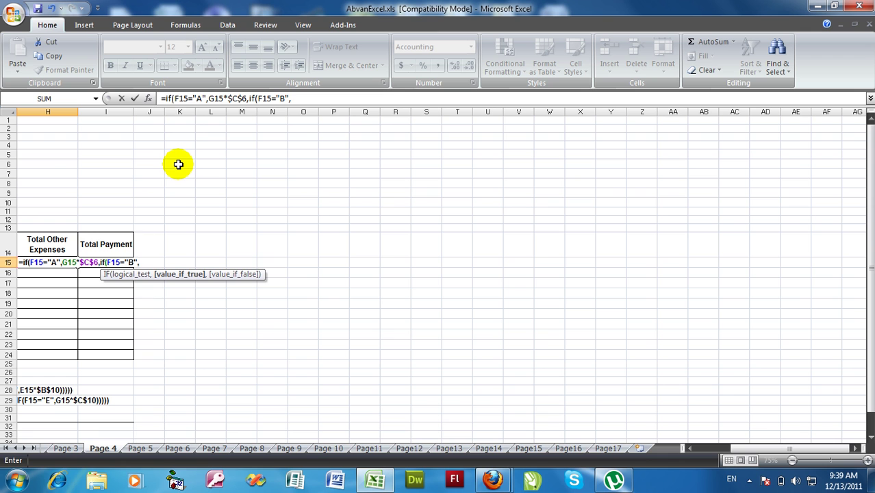
key(Left)
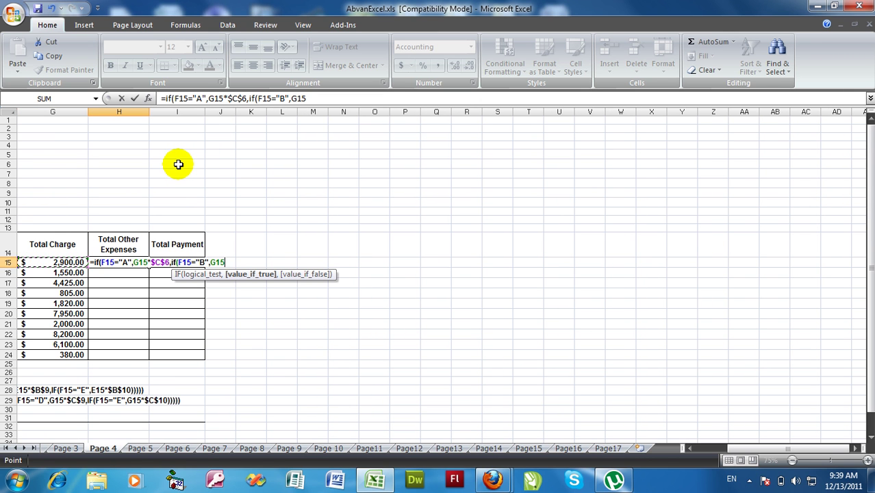
text(*)
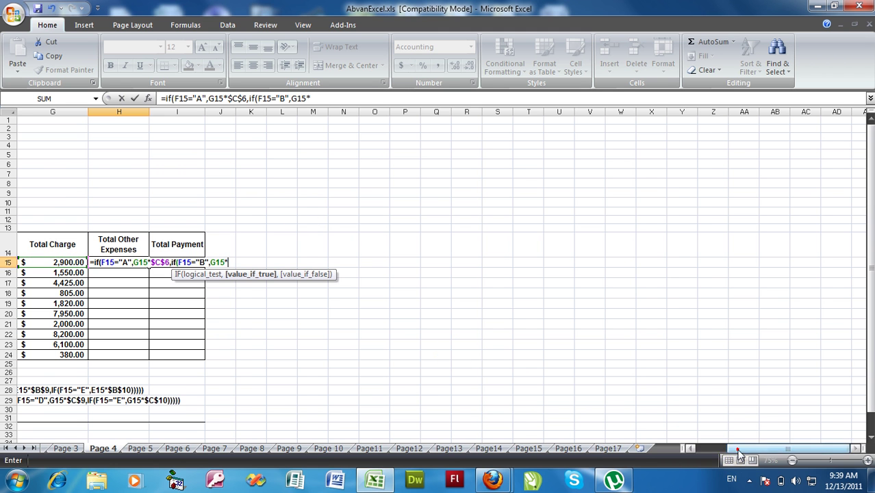
drag(738, 449, 695, 465)
click(169, 175)
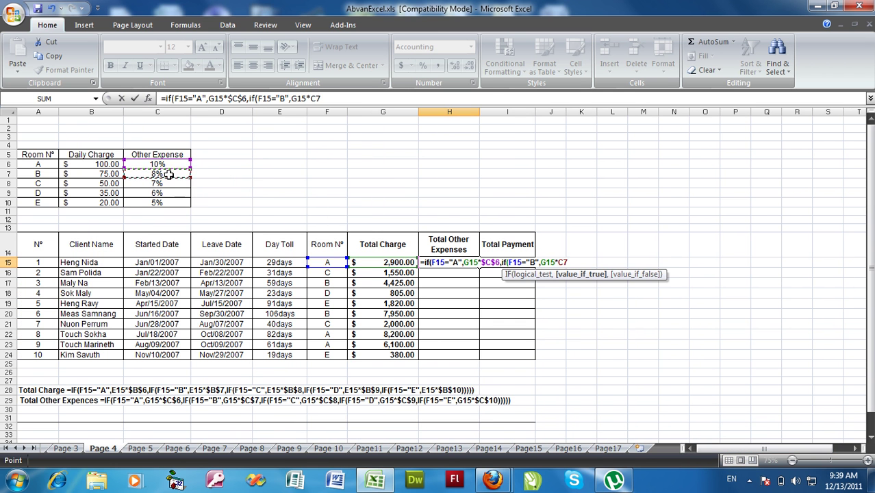
key(F4)
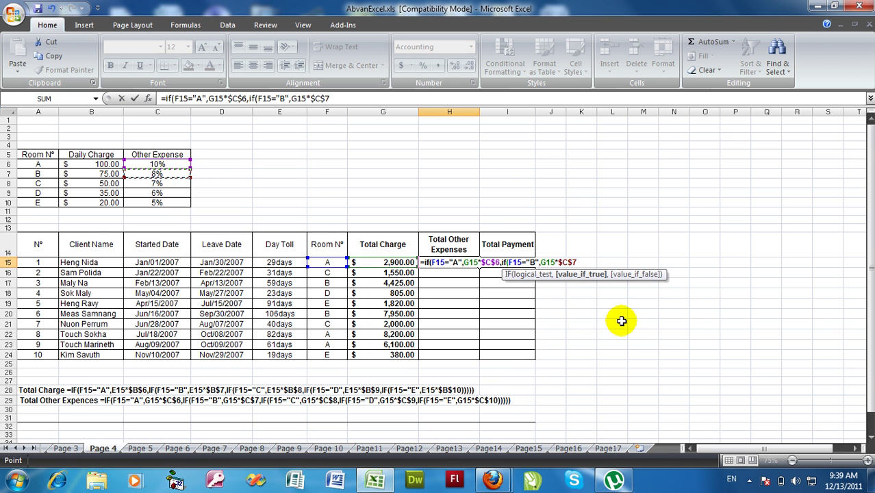
Begin the room C test on F15 in H15's formula, removing stray row references.
text(,if)
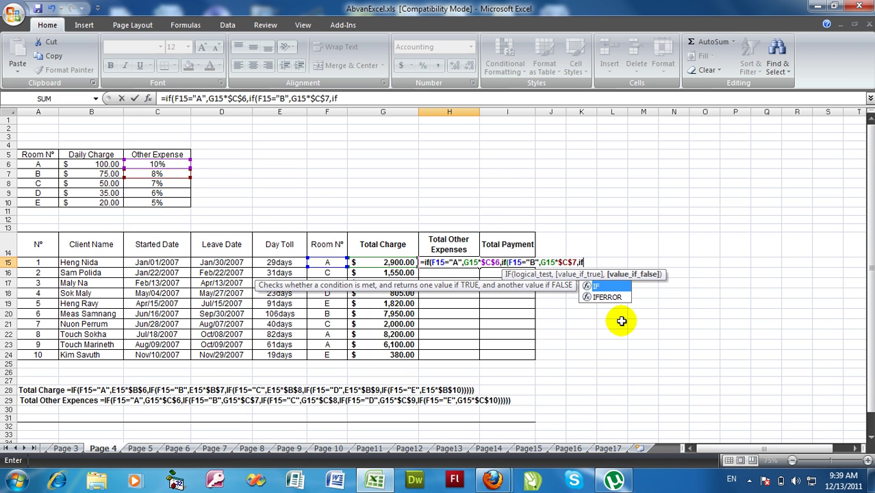
text(()
key(Left)
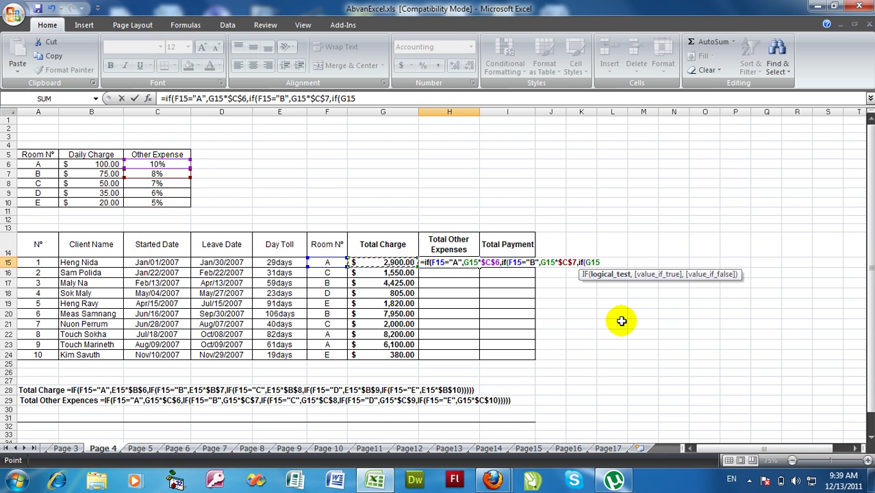
key(Left)
text(=)
key(shift+space)
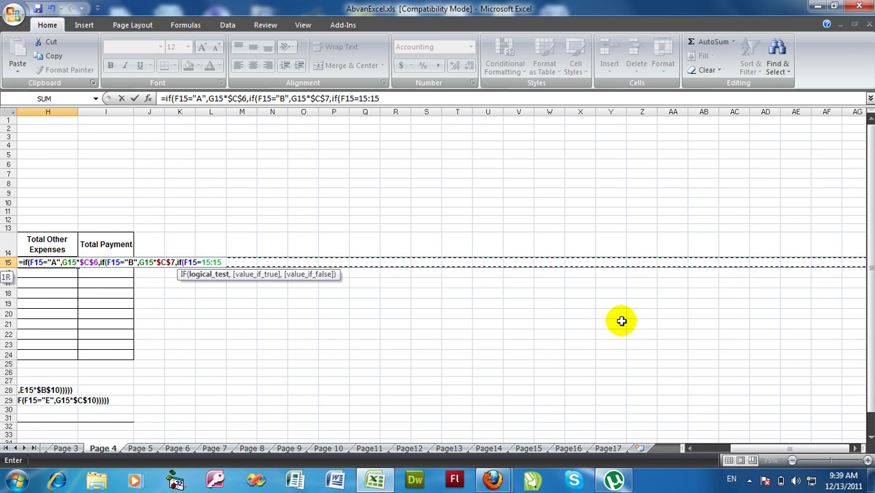
key(BackSpace)
key(BackSpace)
key(BackSpace)
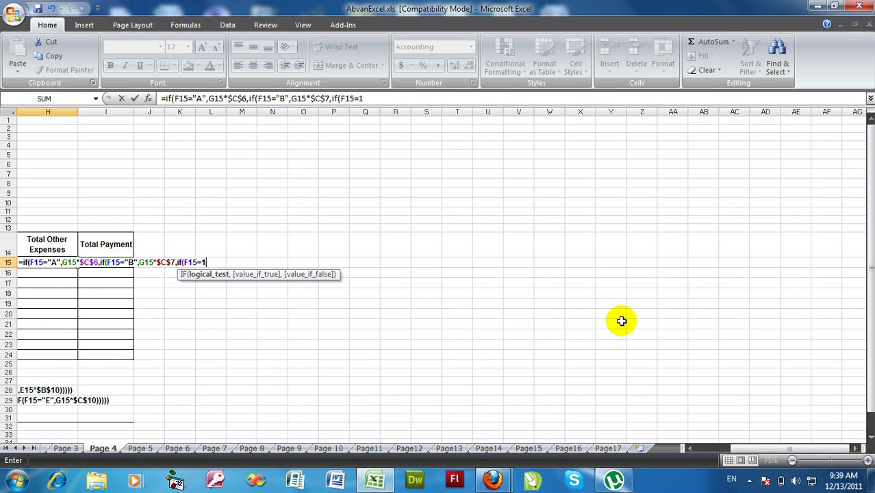
text(15:15)
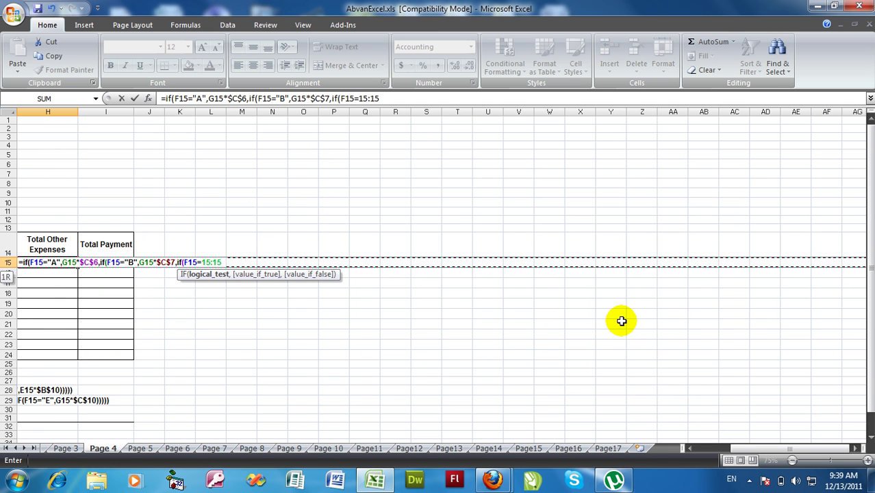
key(BackSpace)
key(BackSpace)
key(BackSpace)
key(BackSpace)
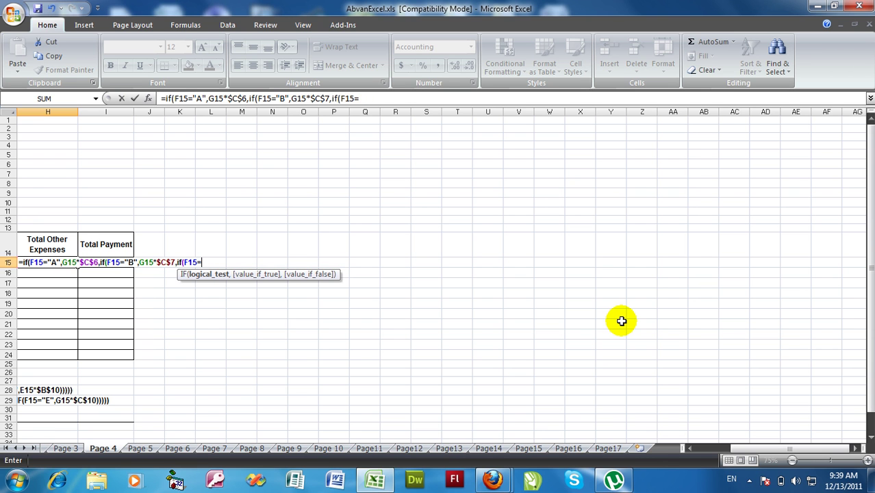
text(15:15)
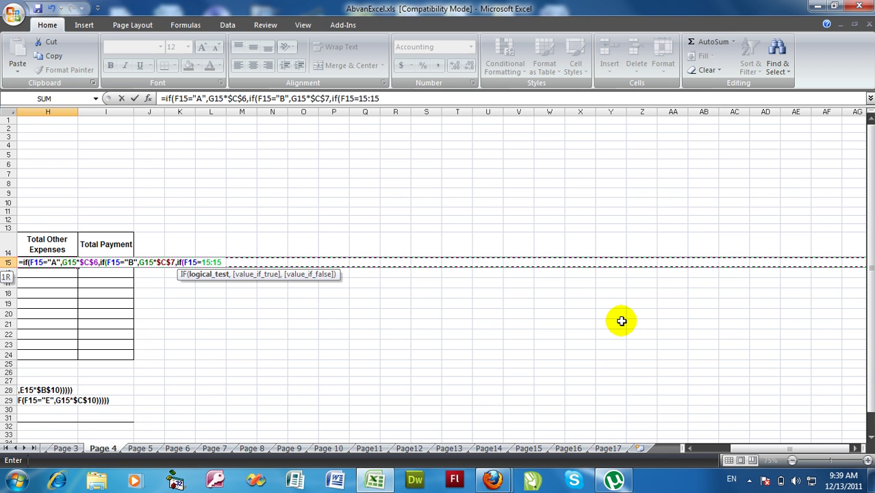
key(BackSpace)
key(BackSpace)
key(BackSpace)
key(BackSpace)
key(BackSpace)
text(")
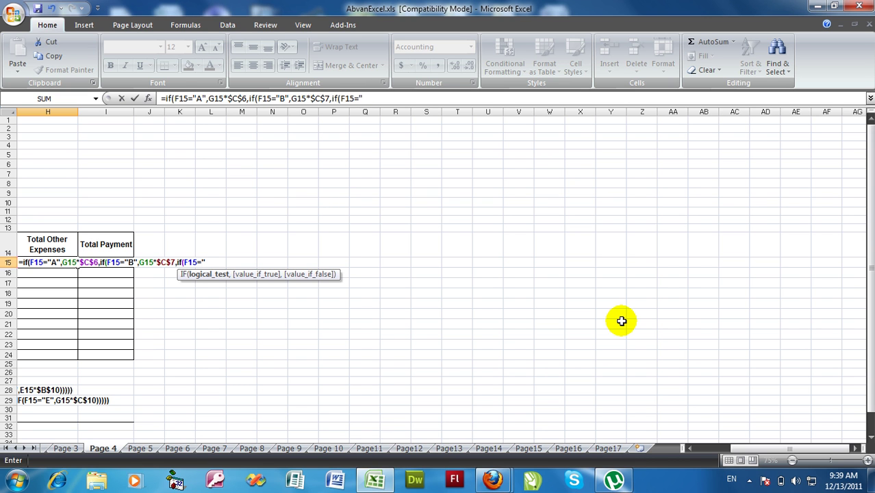
Complete the room C case as G15*$C$8 and open the next IF.
text(C",)
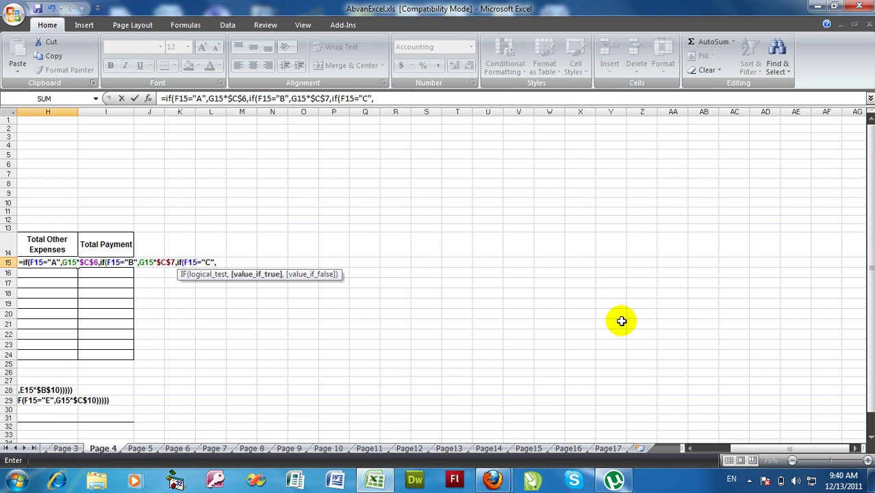
key(Left)
key(Left)
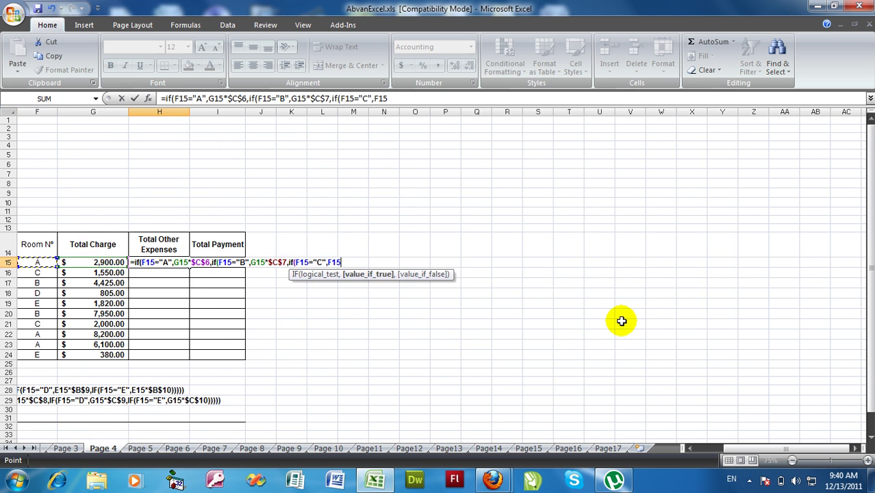
key(Right)
text(*)
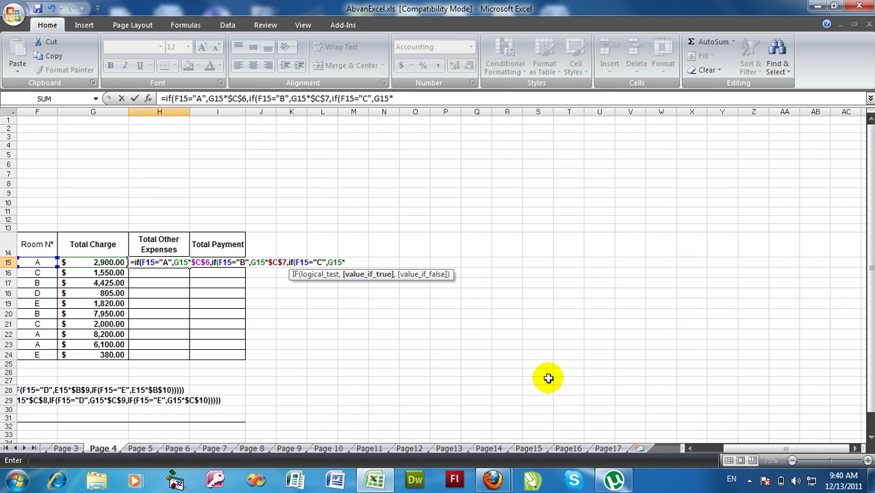
drag(726, 449, 712, 452)
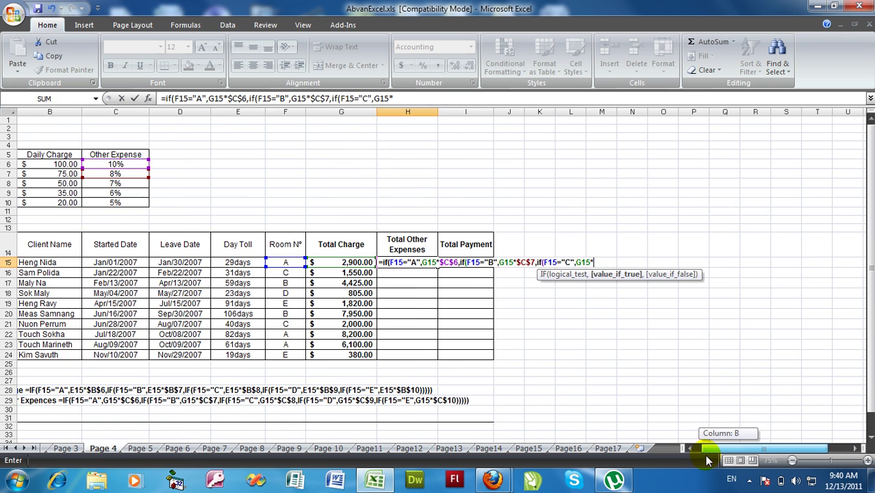
click(109, 183)
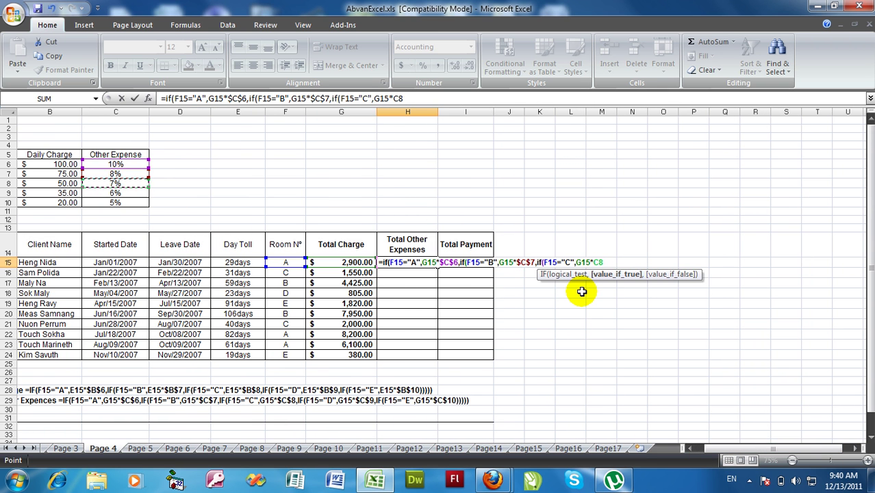
key(F4)
text($C$8,)
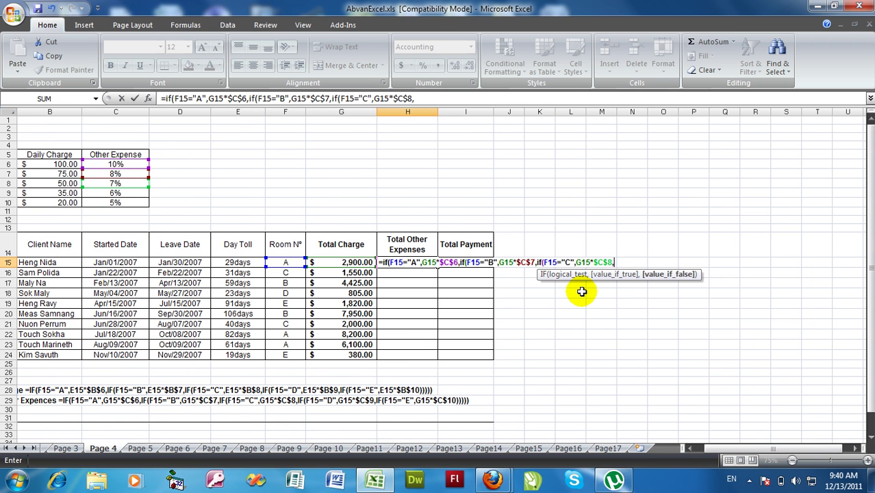
text(if()
Add the room D case, if(F15="D",G15*$C$9, to H15's formula.
key(Left)
key(Left)
text(=)
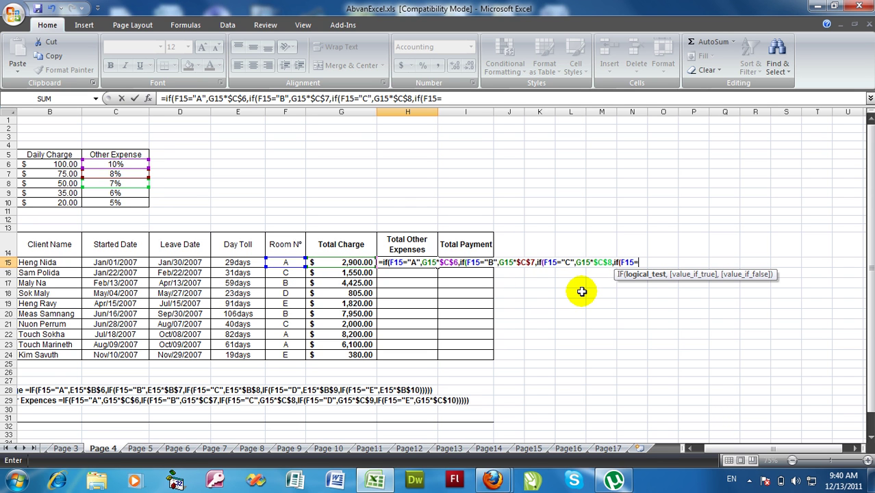
text(")
text(D",)
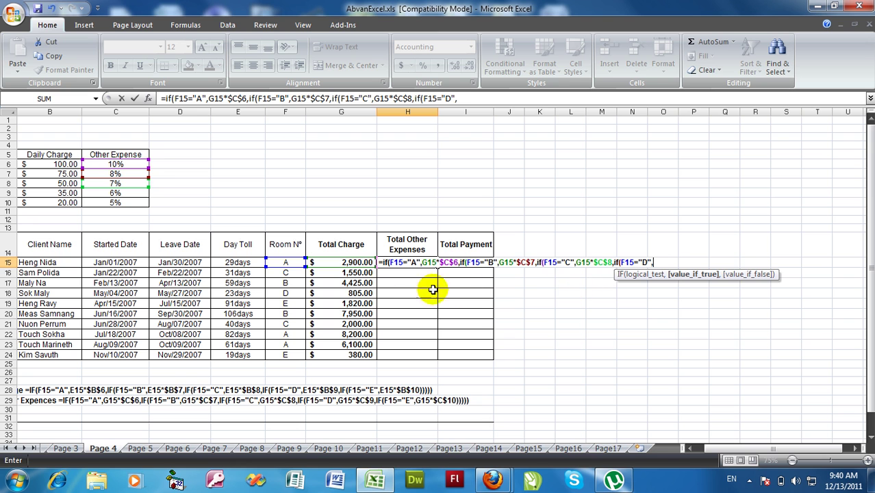
click(346, 263)
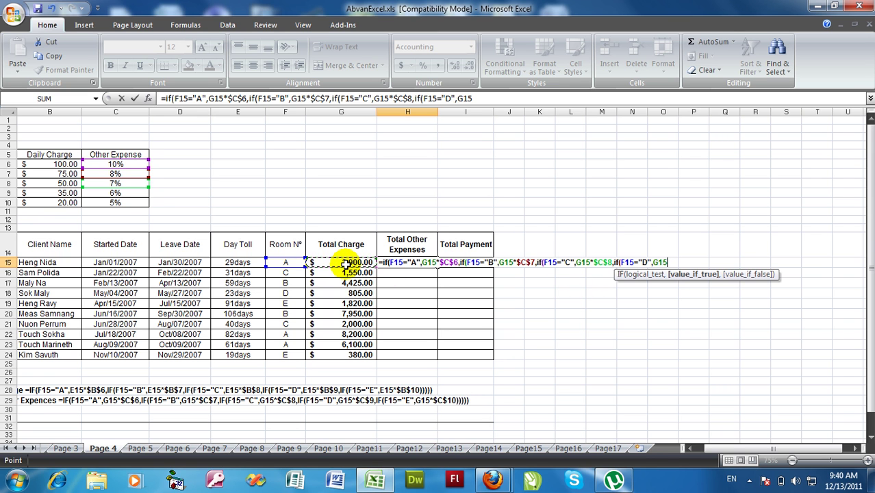
text(*)
click(115, 193)
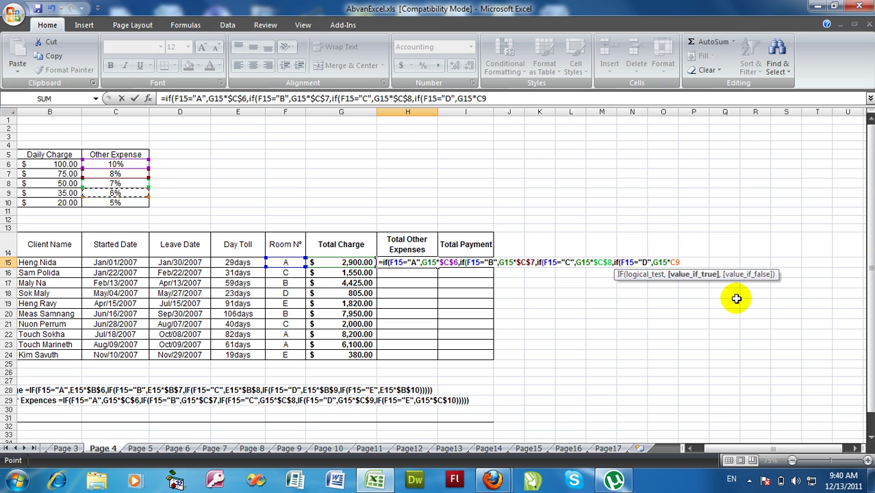
key(F4)
Add the room E case, if(F15="E",G15*$C$10, to H15's formula.
text(,if)
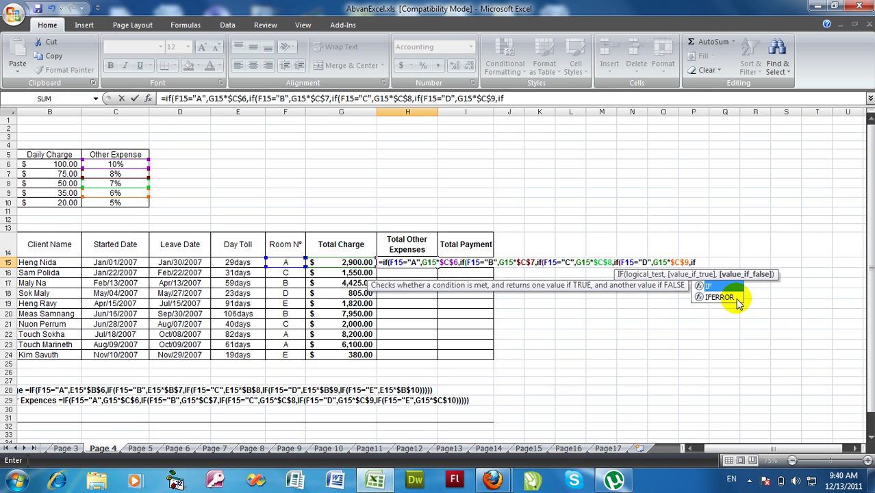
text((F15=")
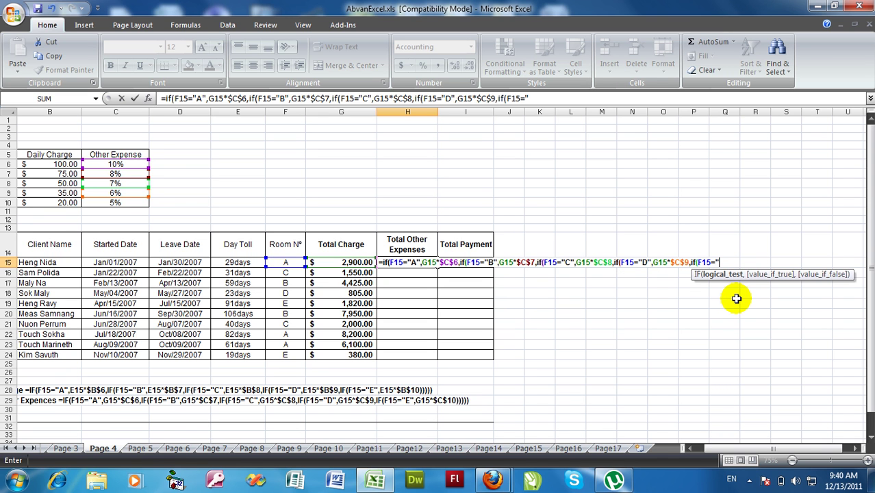
text(E",)
key(Left)
key(Left)
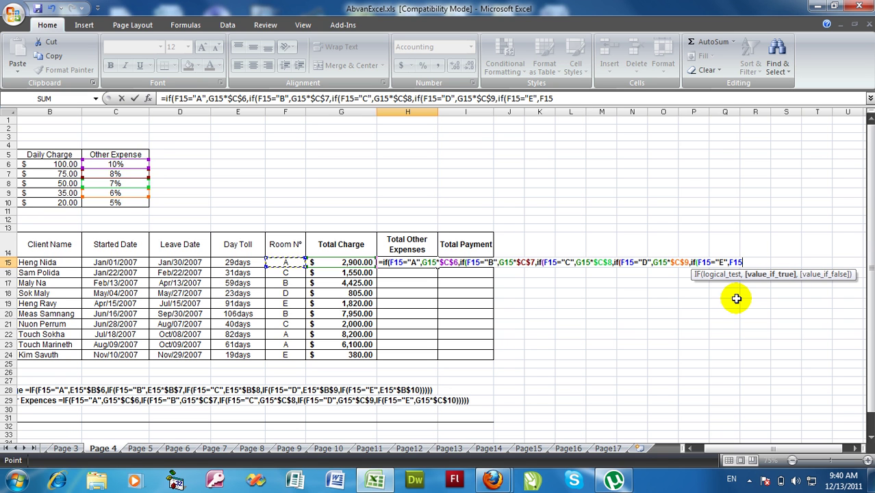
key(Right)
text(*)
click(130, 204)
key(F4)
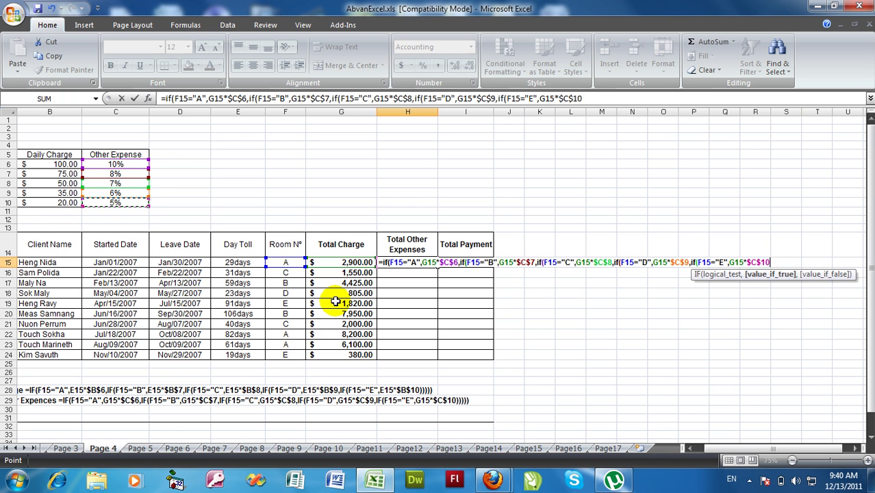
Commit H15's formula with Excel's parenthesis correction and fill it to H24 ($290.00–$19.00).
text())
key(Return)
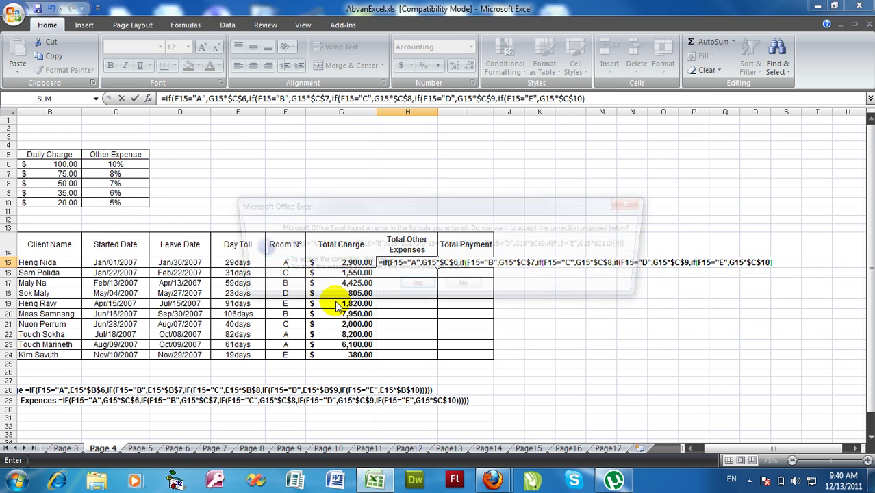
click(414, 287)
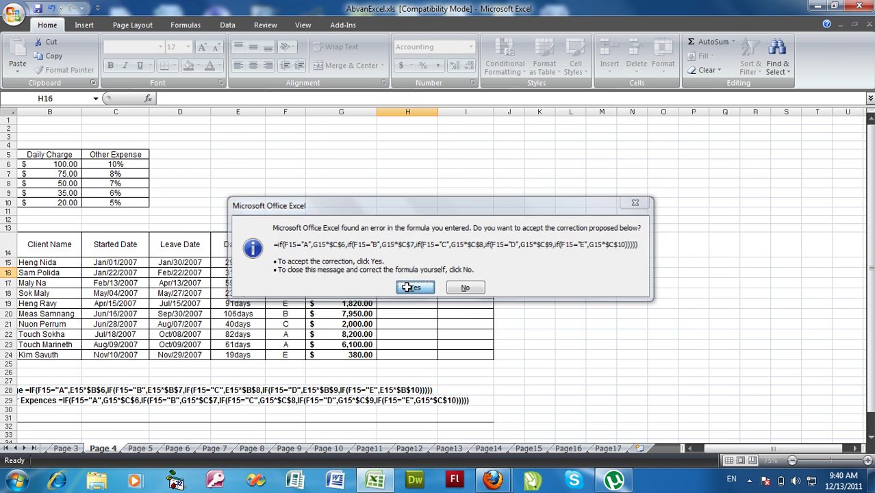
click(414, 263)
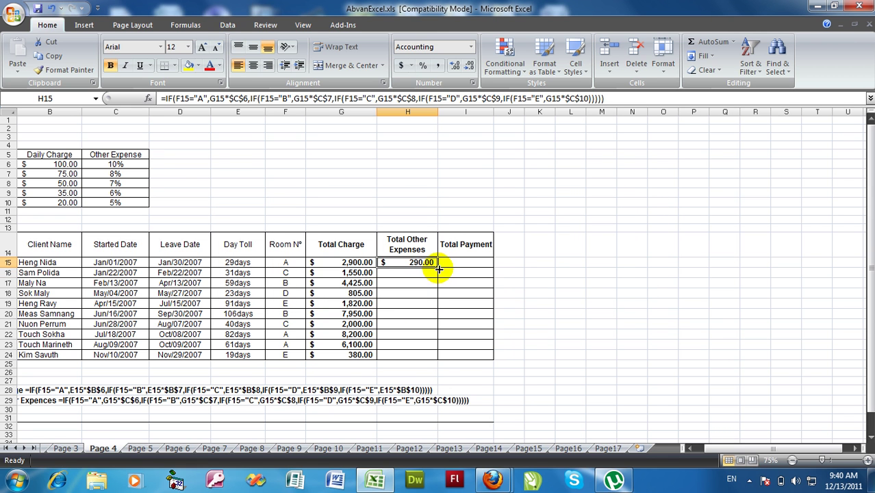
drag(438, 269, 435, 355)
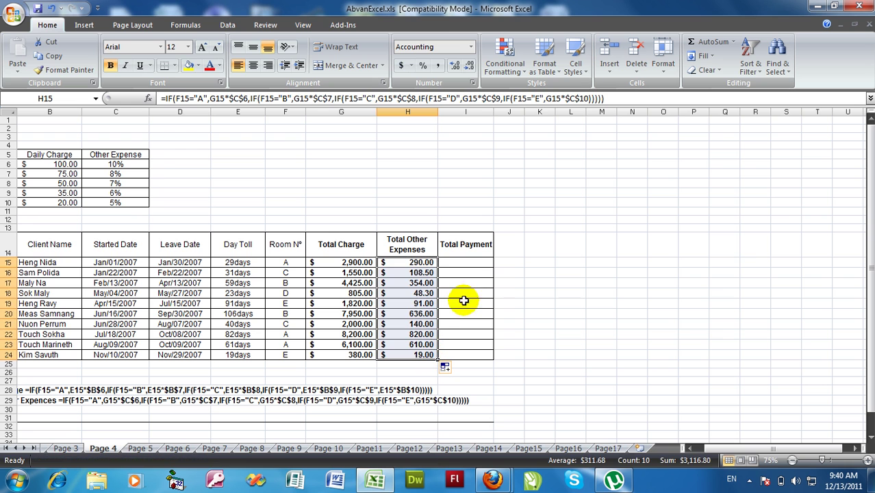
click(467, 262)
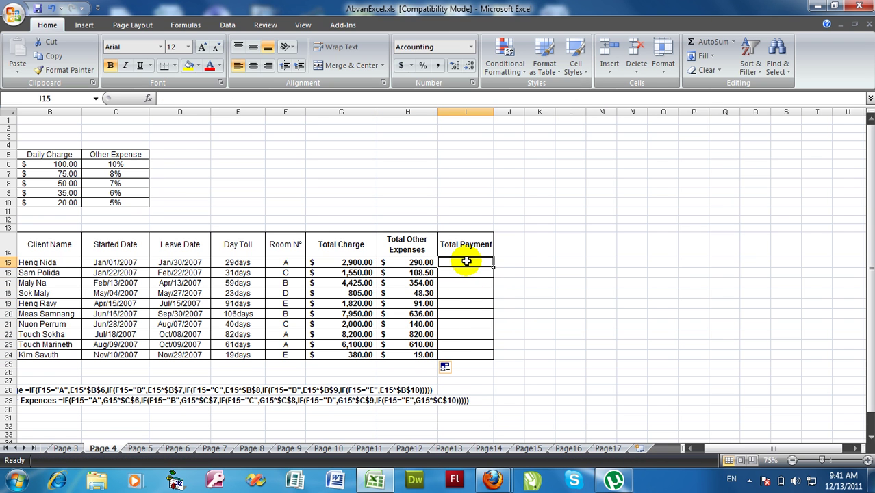
Enter =SUM(G15:H15) in I15 and fill it to I24, showing $3,190.00 through $399.00.
text(=sum)
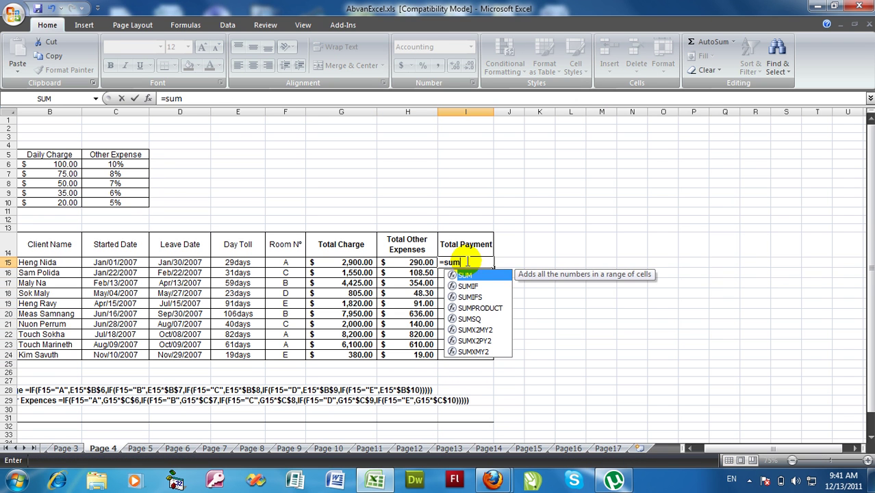
text(()
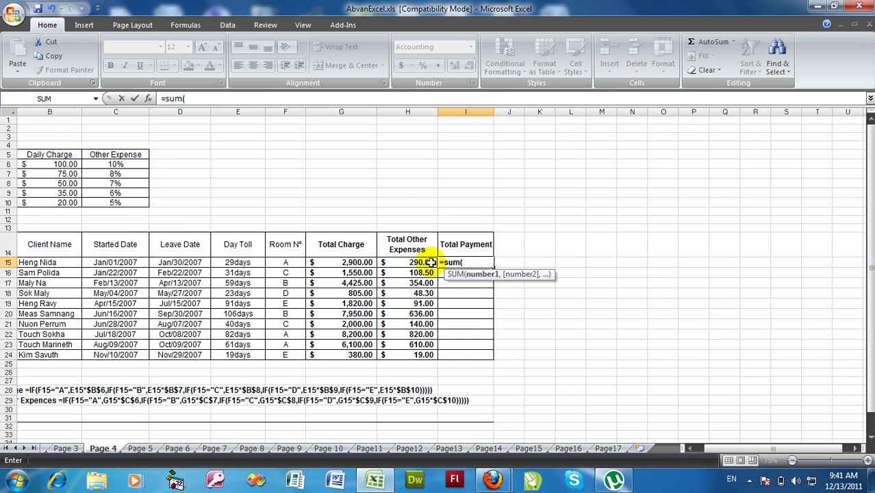
click(341, 263)
drag(340, 262, 415, 263)
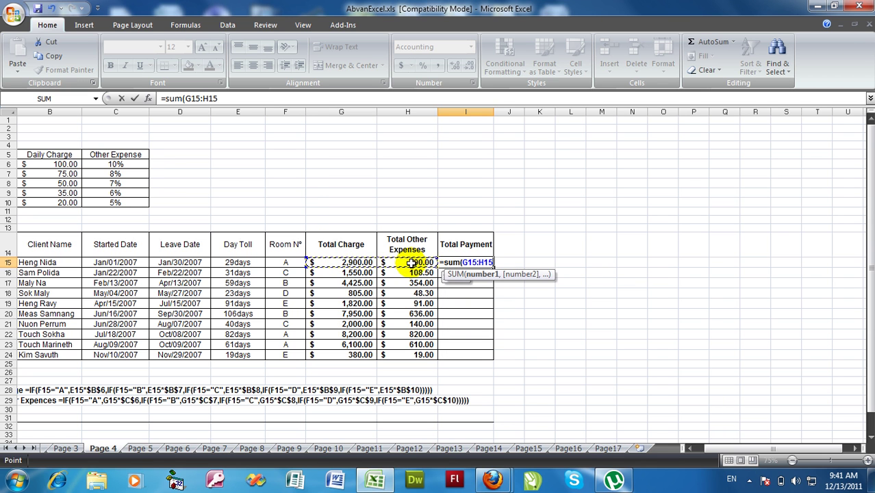
text())
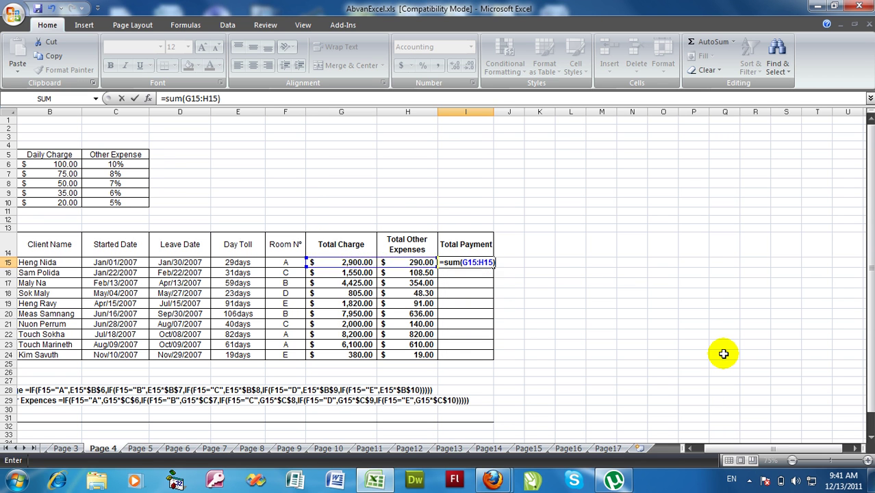
key(Return)
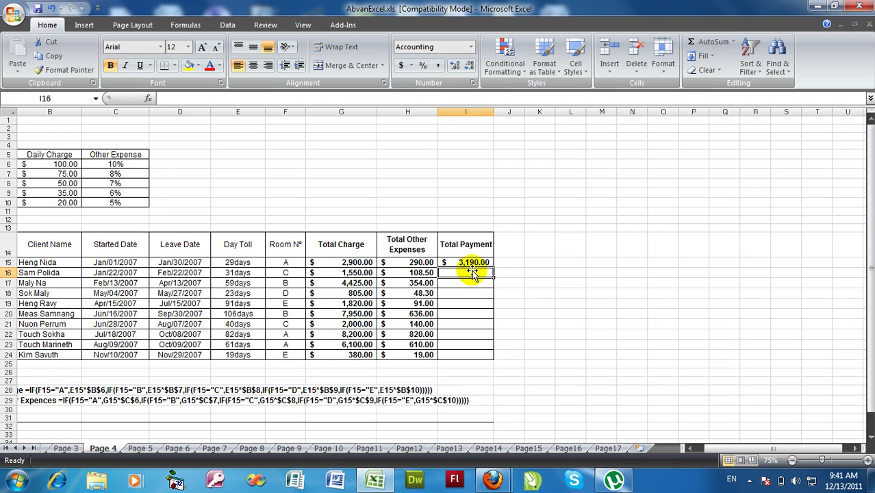
click(470, 263)
drag(493, 267, 495, 355)
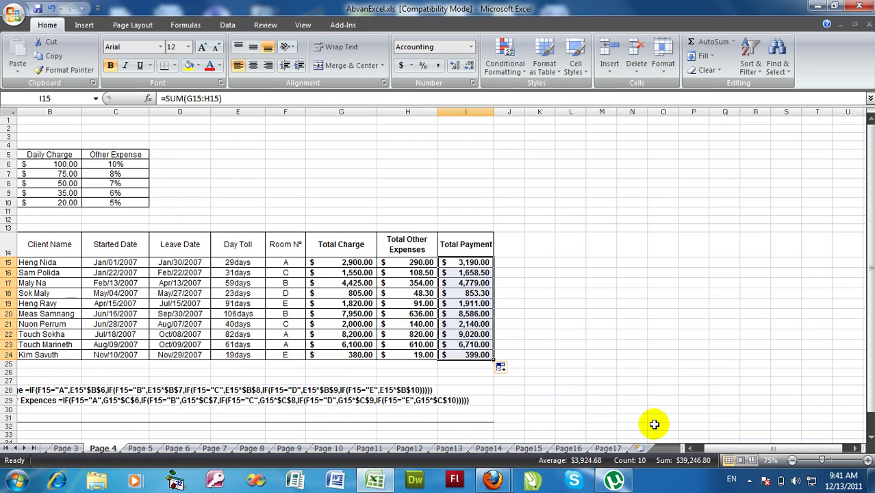